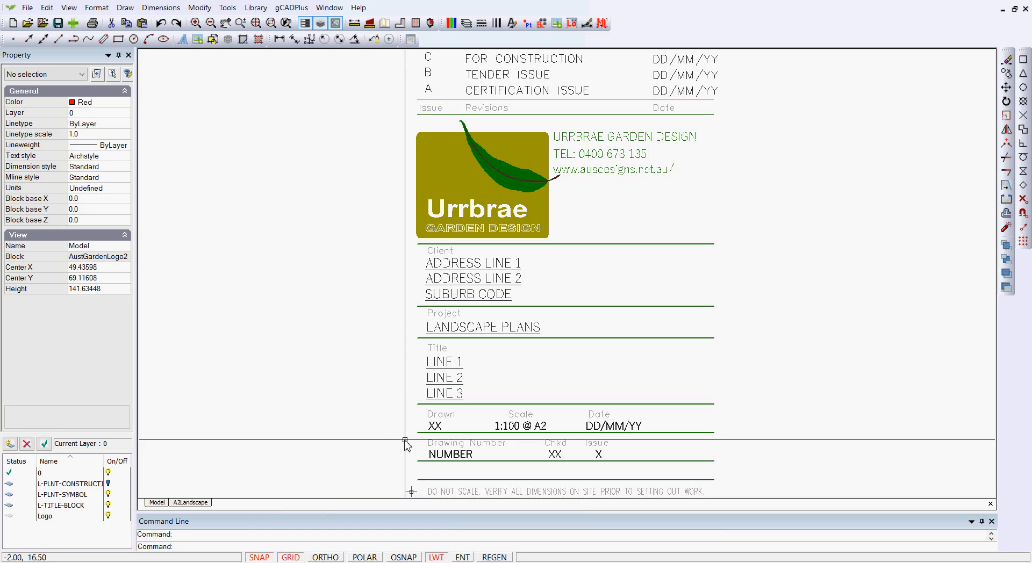
- Review the current grid and snap step values in the Drafting Settings
right_click(322, 345)
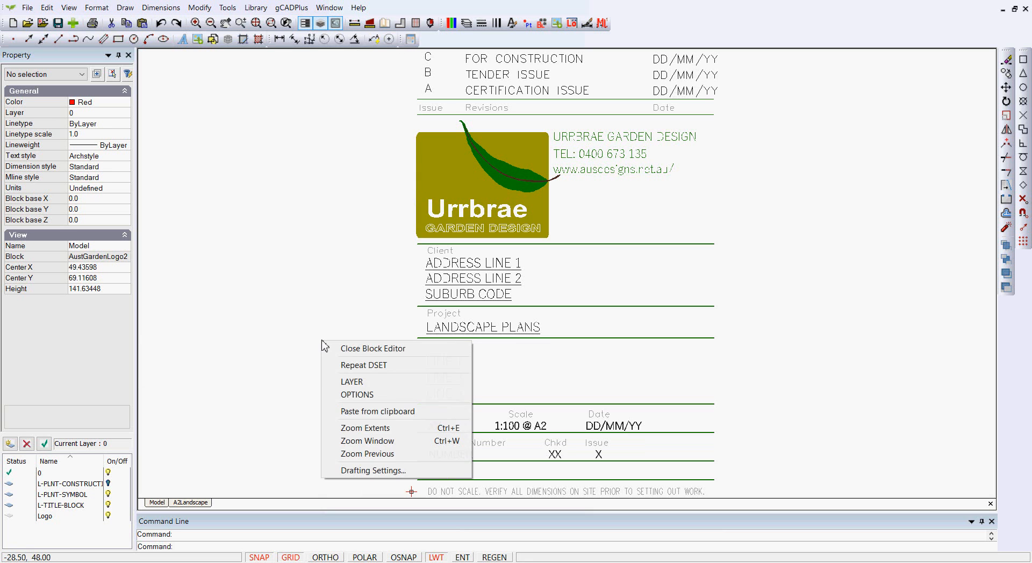
click(371, 471)
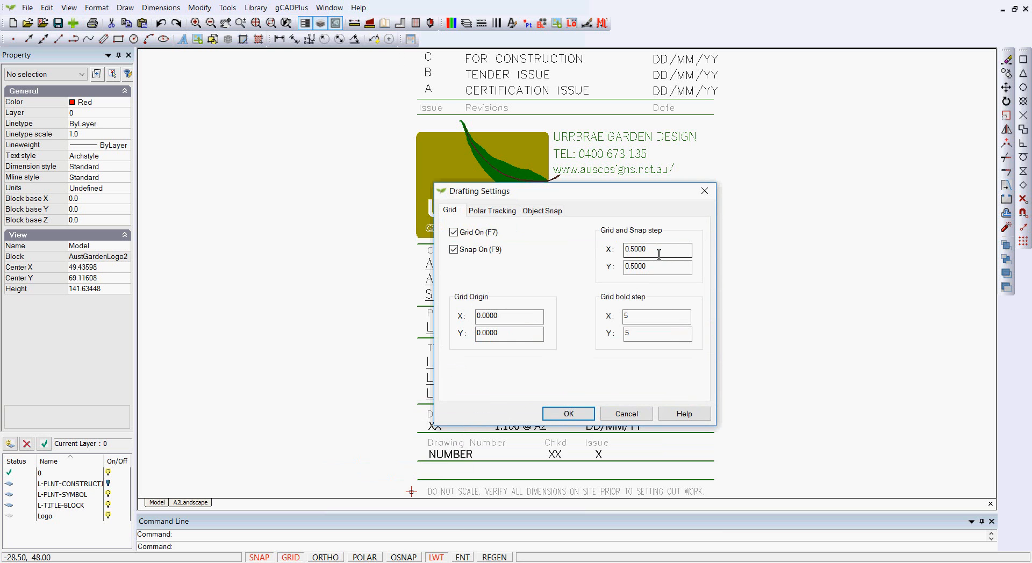
click(568, 414)
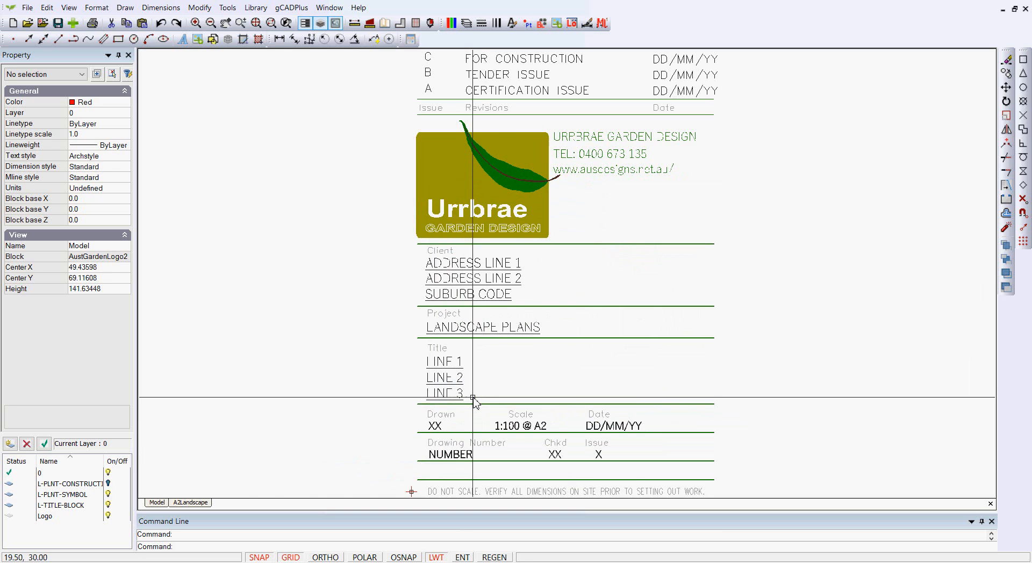
- Draw a closed 2.5-unit square with the Line command on the snap grid beside LINE 2 of the title block
scroll(479, 398, up, 5)
scroll(473, 393, up, 3)
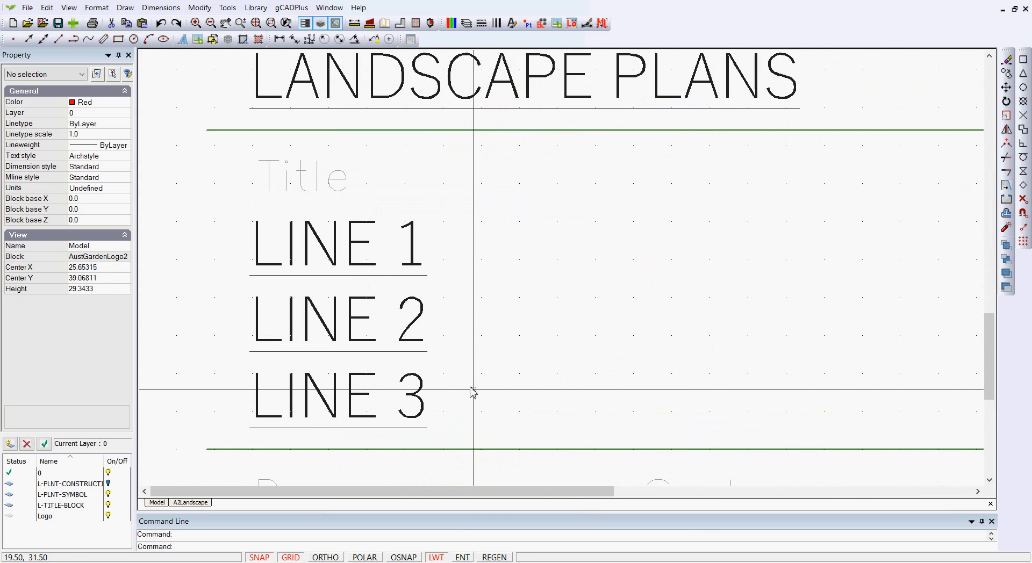
scroll(474, 391, up, 2)
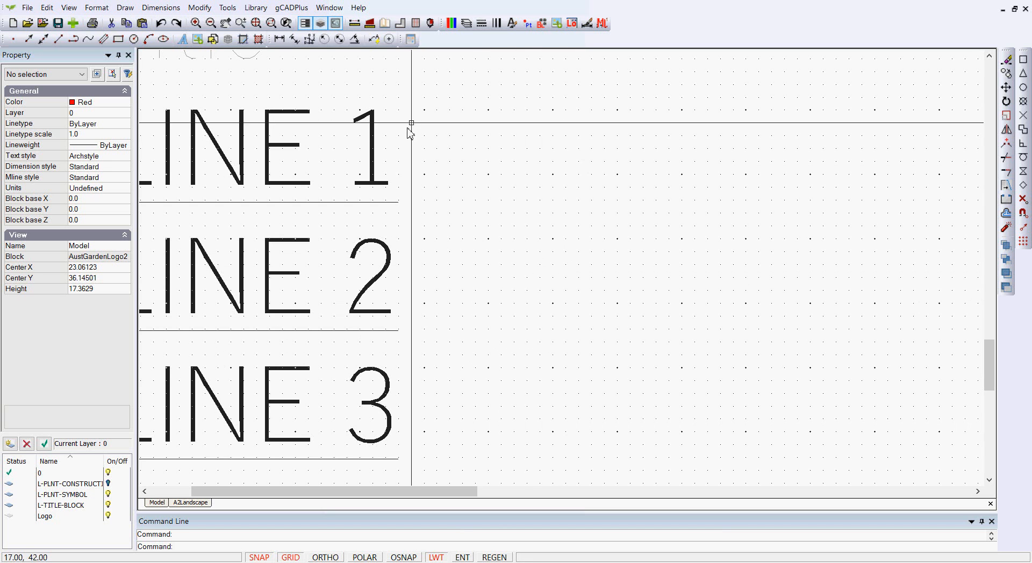
click(125, 8)
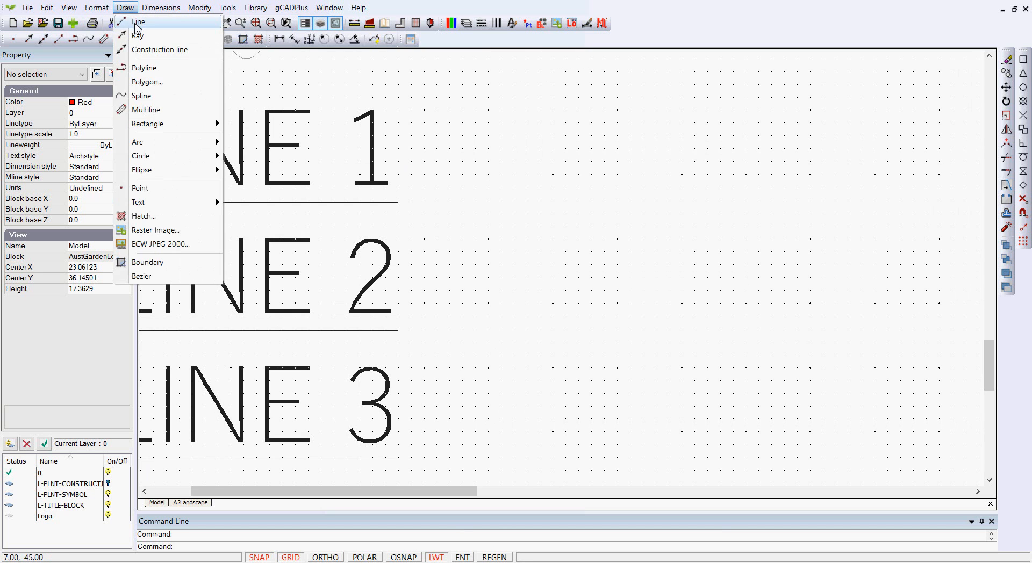
click(131, 21)
click(553, 238)
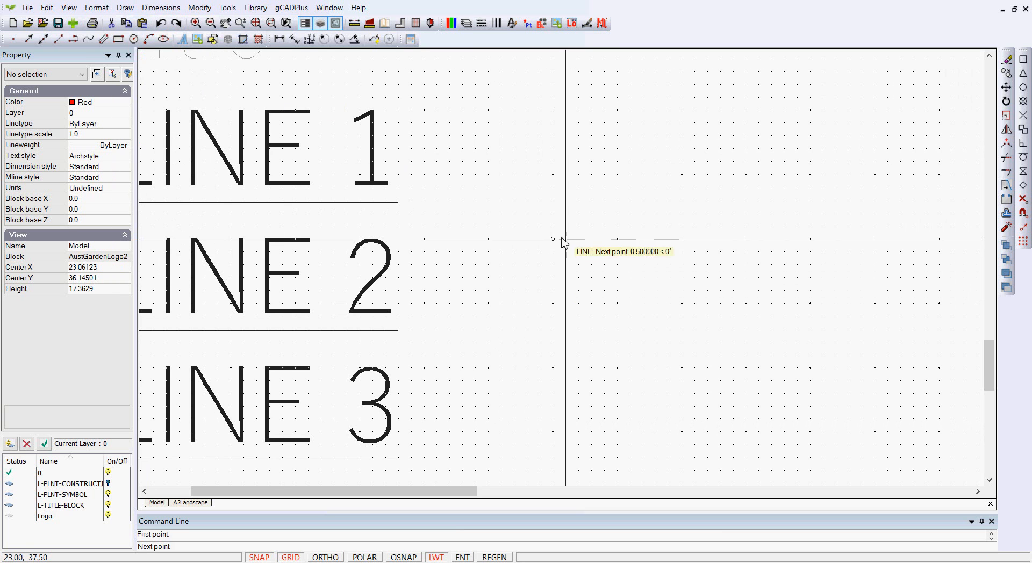
click(616, 238)
click(617, 303)
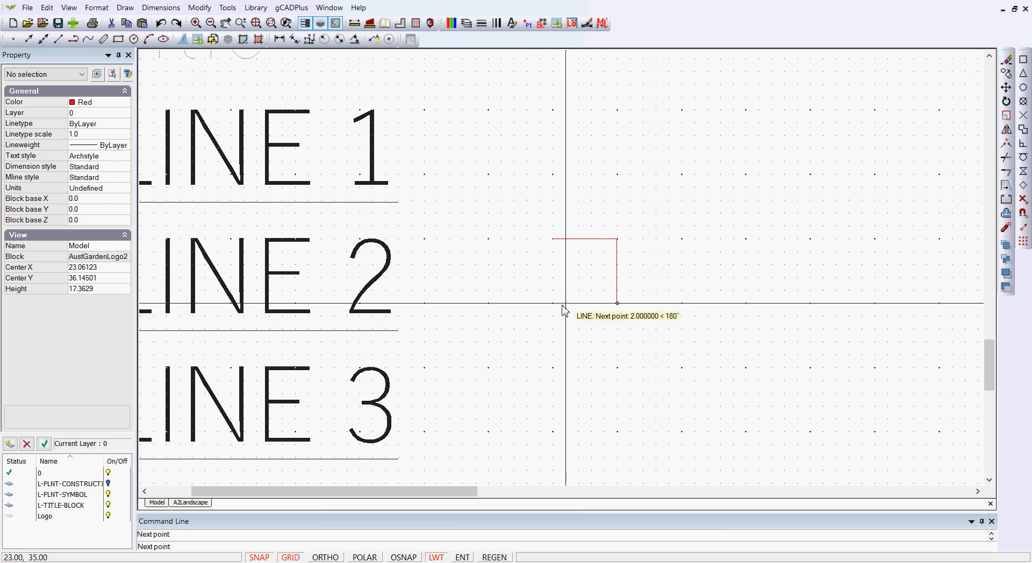
click(553, 303)
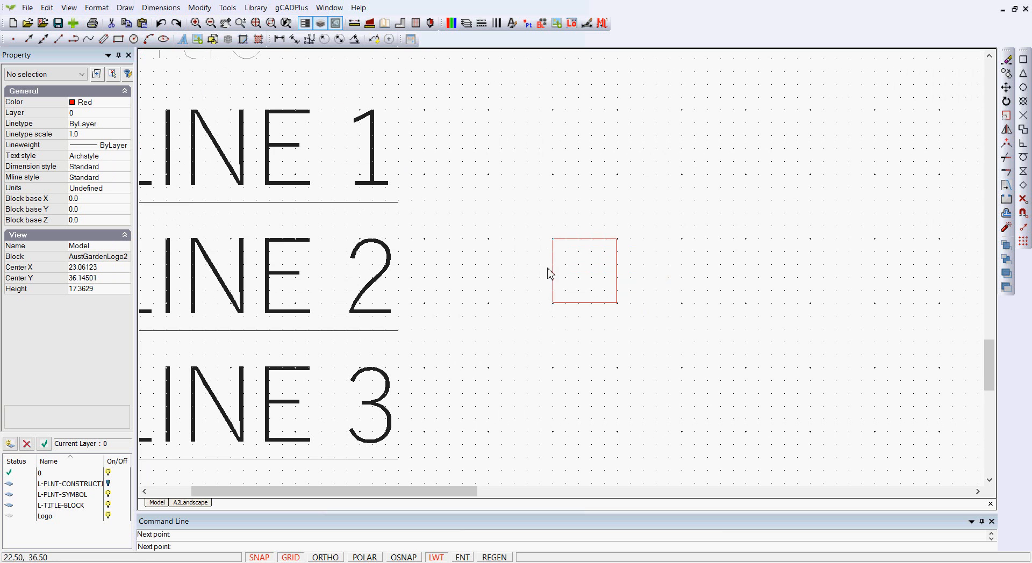
right_click(551, 266)
click(570, 271)
- Delete the small red square beside the title lines
scroll(539, 333, down, 1)
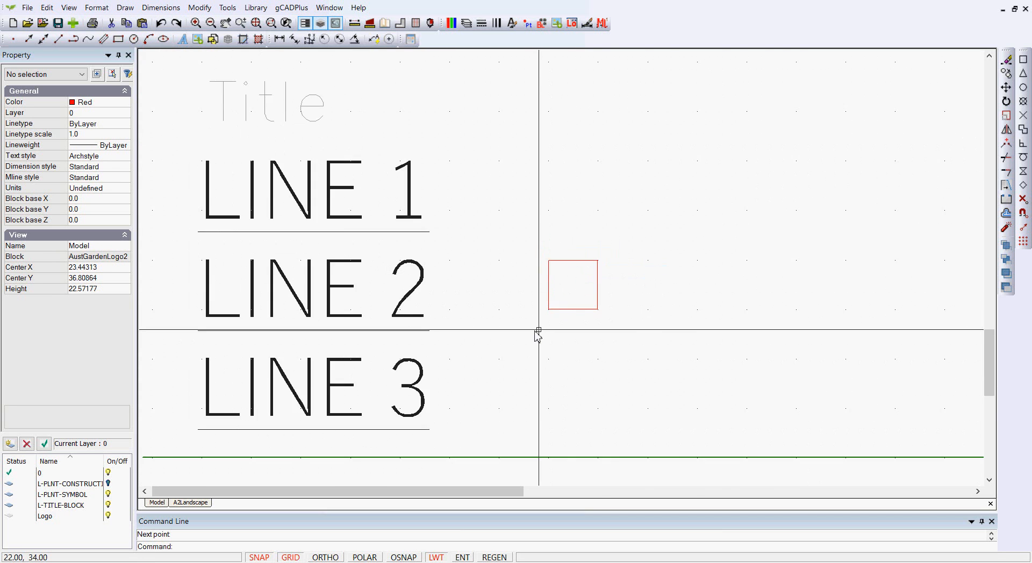
scroll(538, 333, down, 2)
scroll(538, 334, down, 1)
drag(524, 272, 591, 332)
key(Delete)
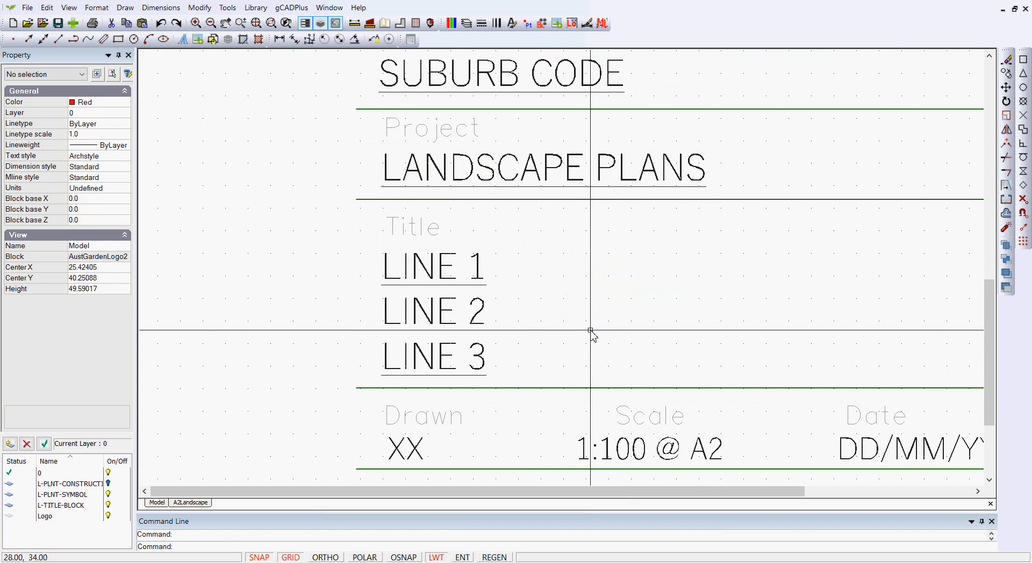
- Check where the origin lies at the title block's lower corner by starting a line at 0,0 and cancelling it
scroll(592, 333, down, 3)
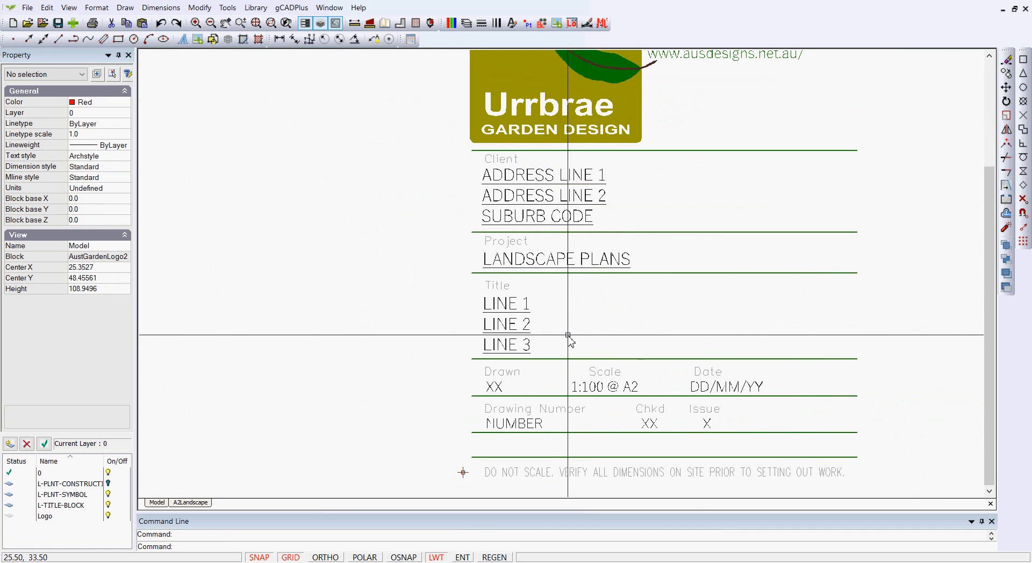
middle_drag(496, 386, 438, 328)
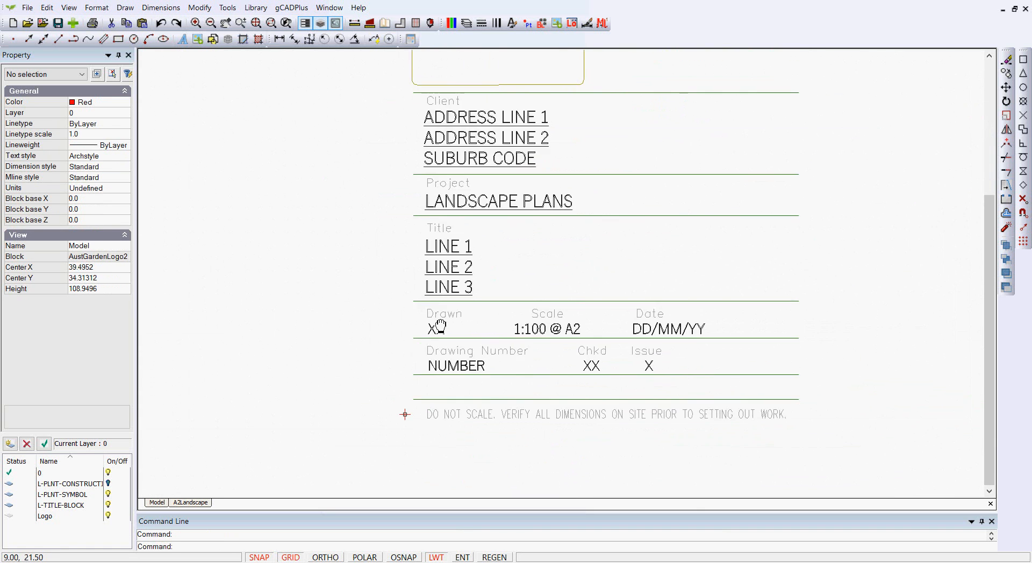
scroll(461, 385, up, 1)
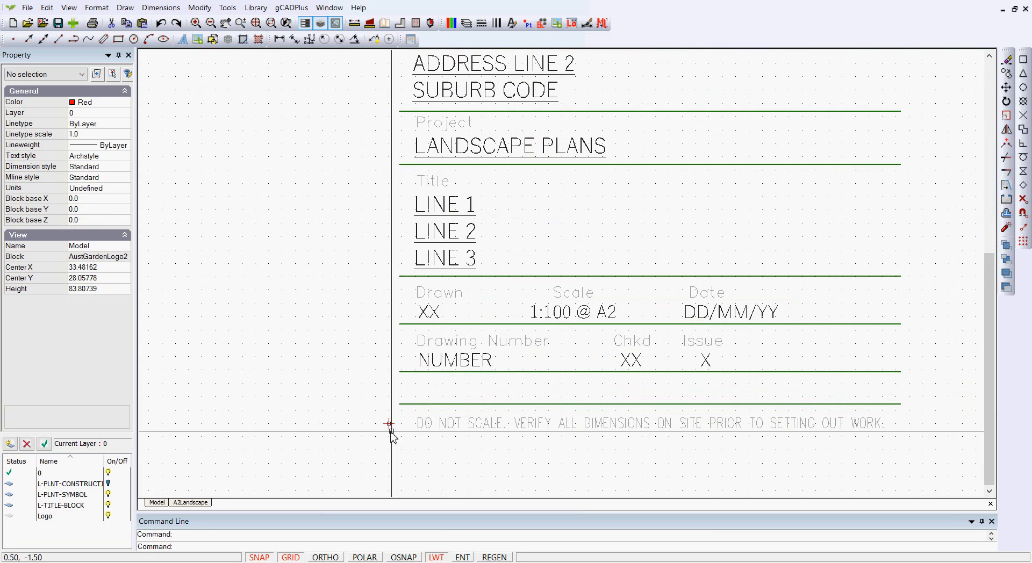
scroll(390, 425, up, 1)
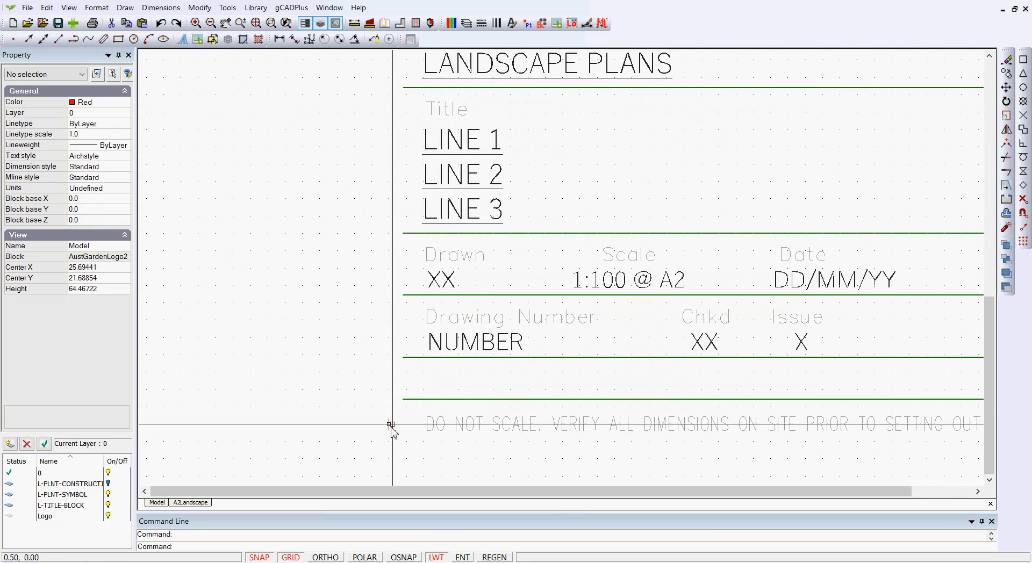
key(Return)
key(Return)
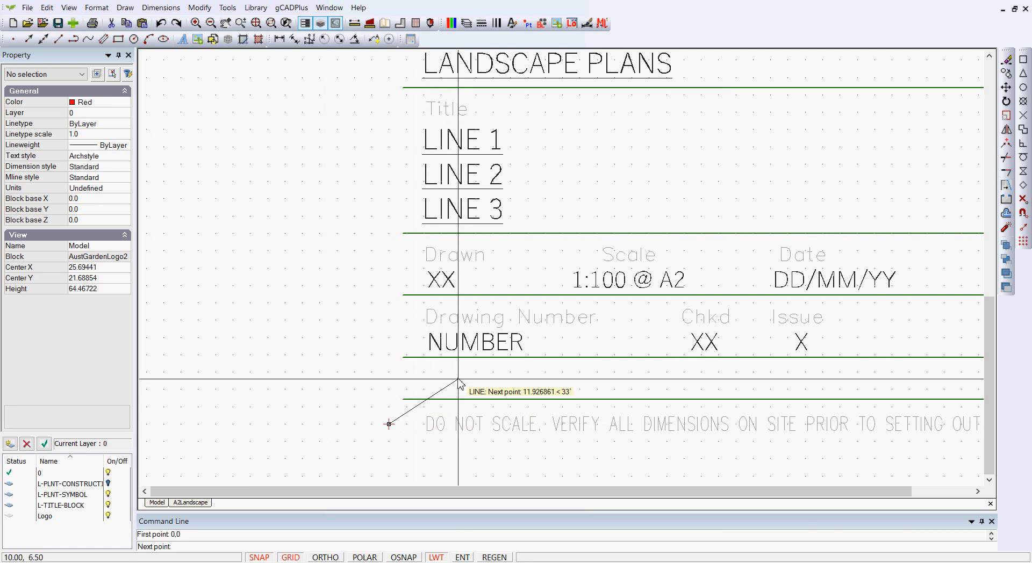
key(Escape)
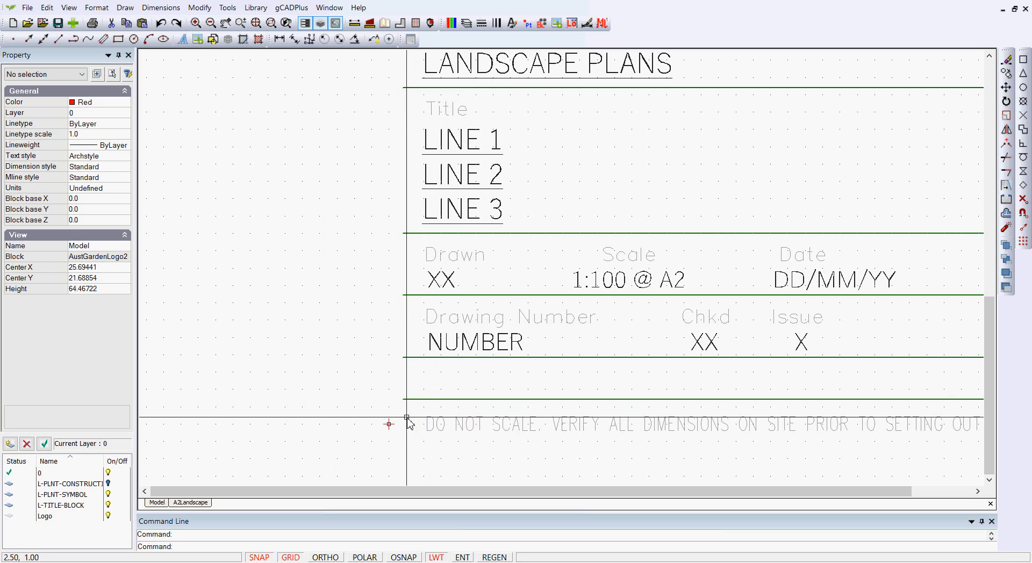
- Inspect the start and end coordinates of the lowest green divider and the divider above Drawing Number
click(428, 400)
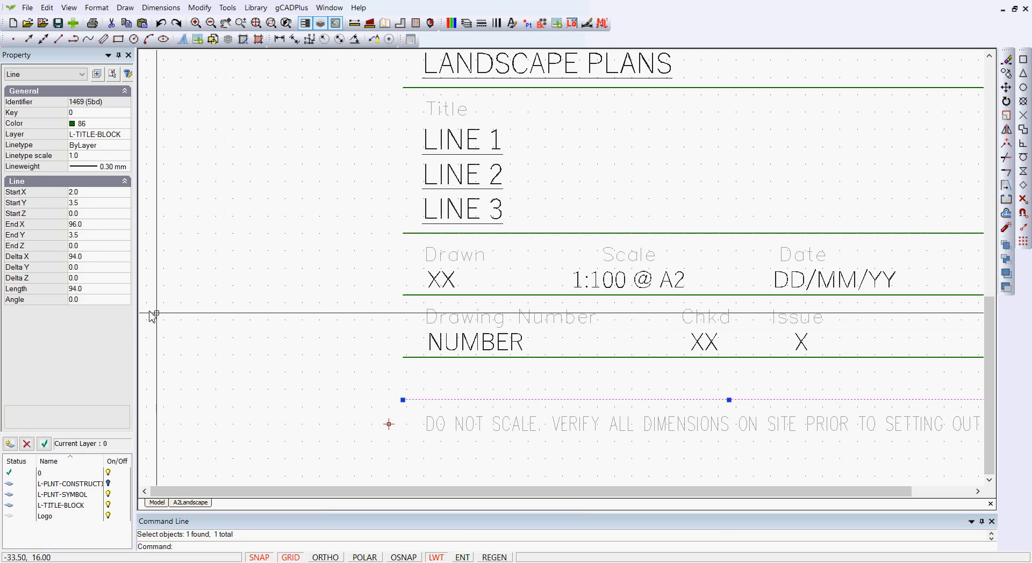
key(Escape)
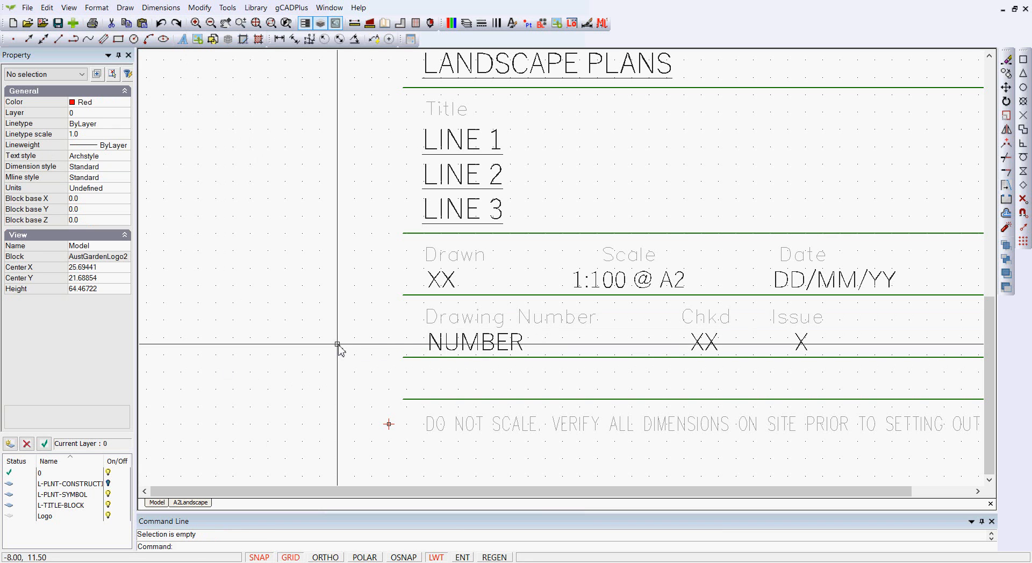
click(413, 296)
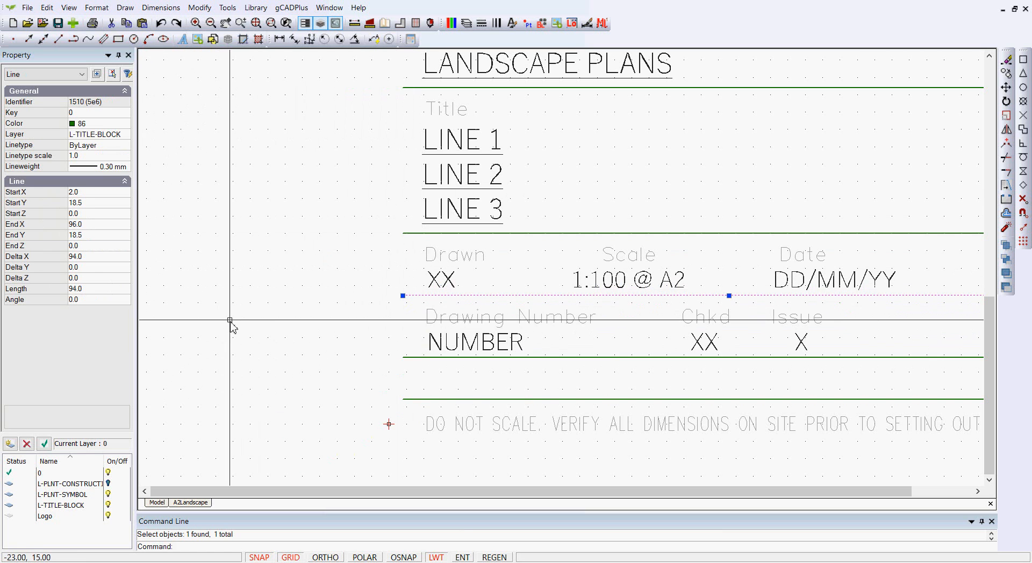
key(Escape)
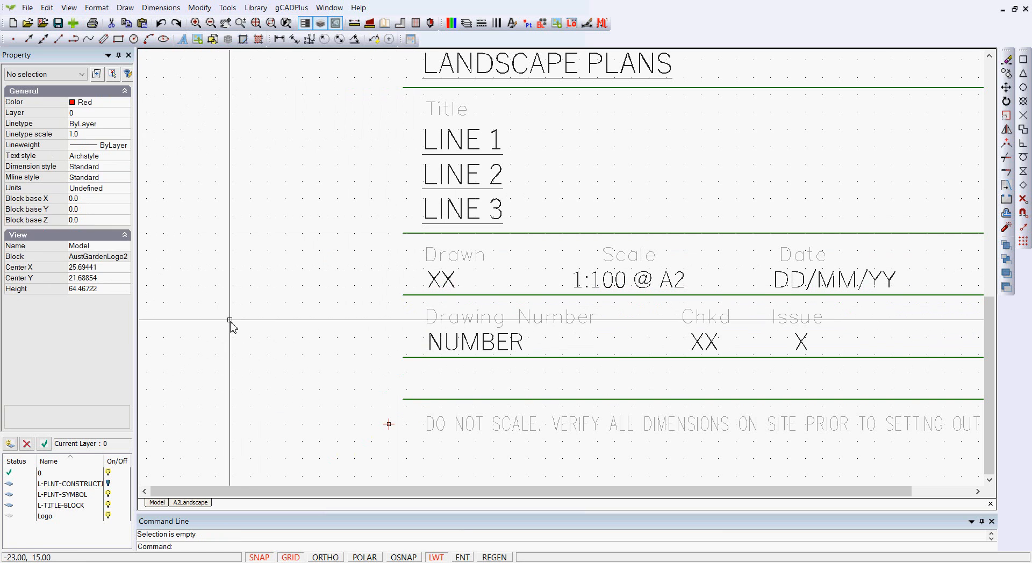
- Inspect the position coordinates of the DO NOT SCALE note and the Drawing Number label
click(449, 422)
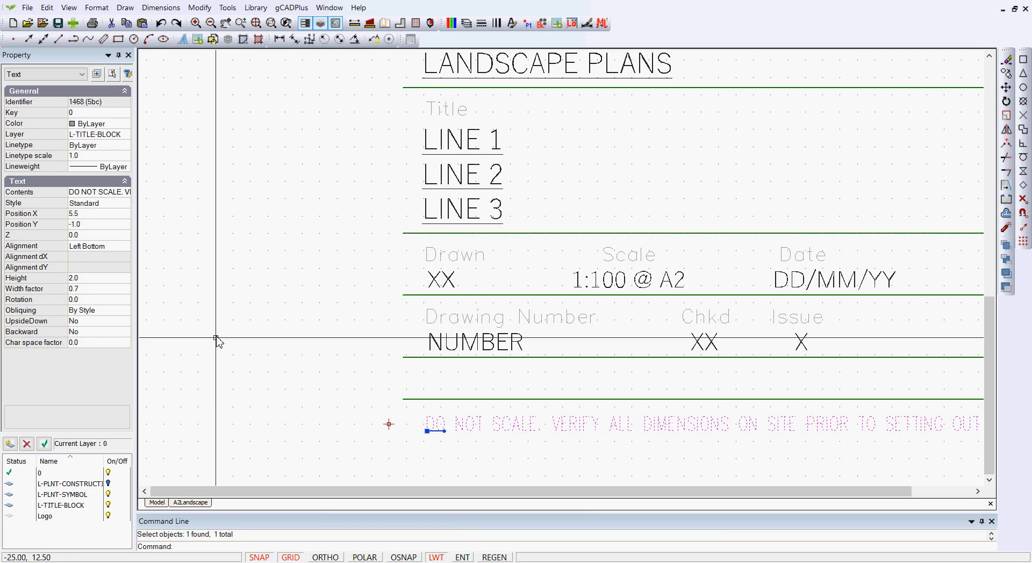
key(Escape)
scroll(426, 446, up, 2)
scroll(427, 429, down, 3)
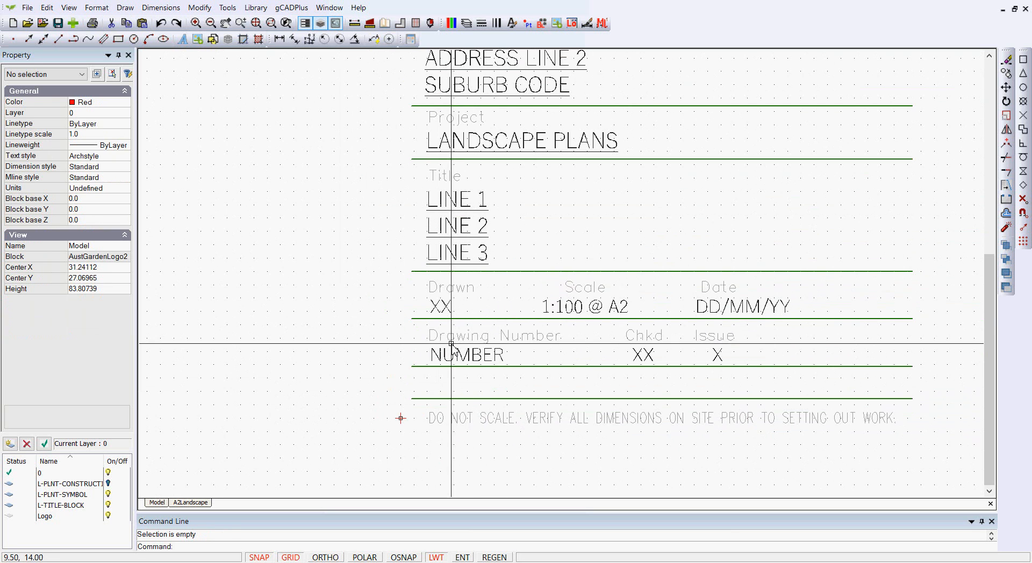
click(437, 339)
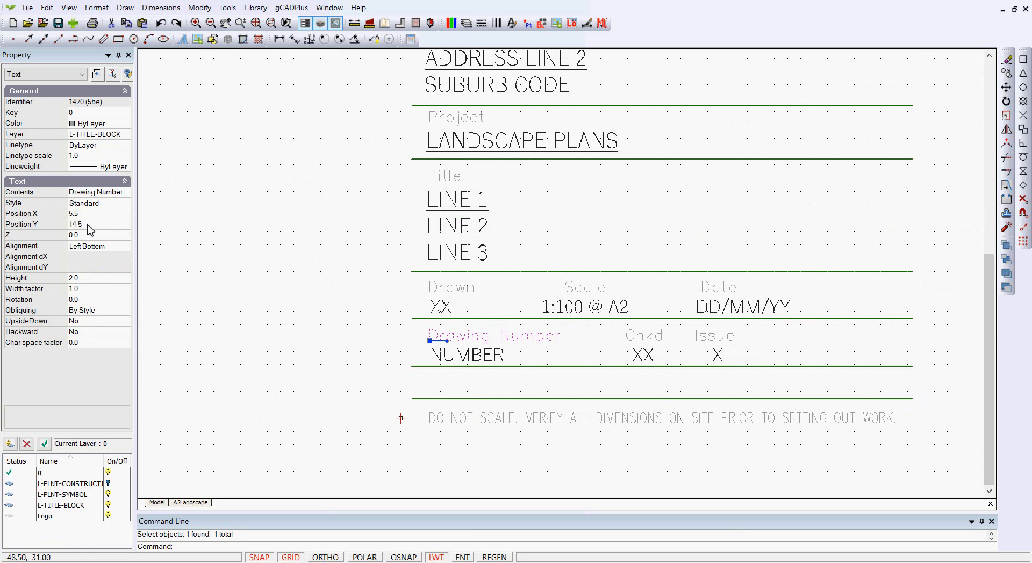
key(Escape)
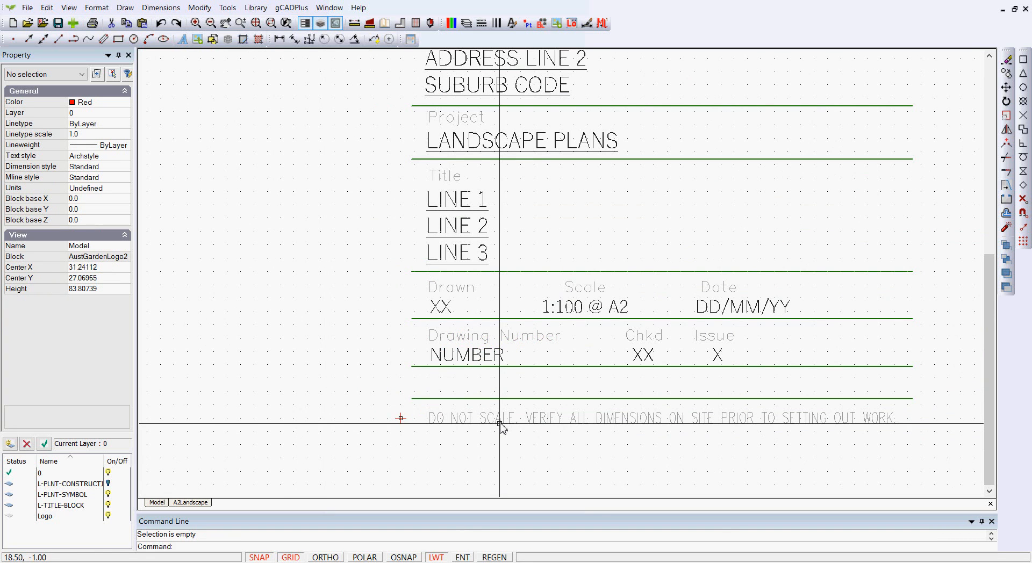
- Close the block editor for the title block
scroll(500, 424, down, 3)
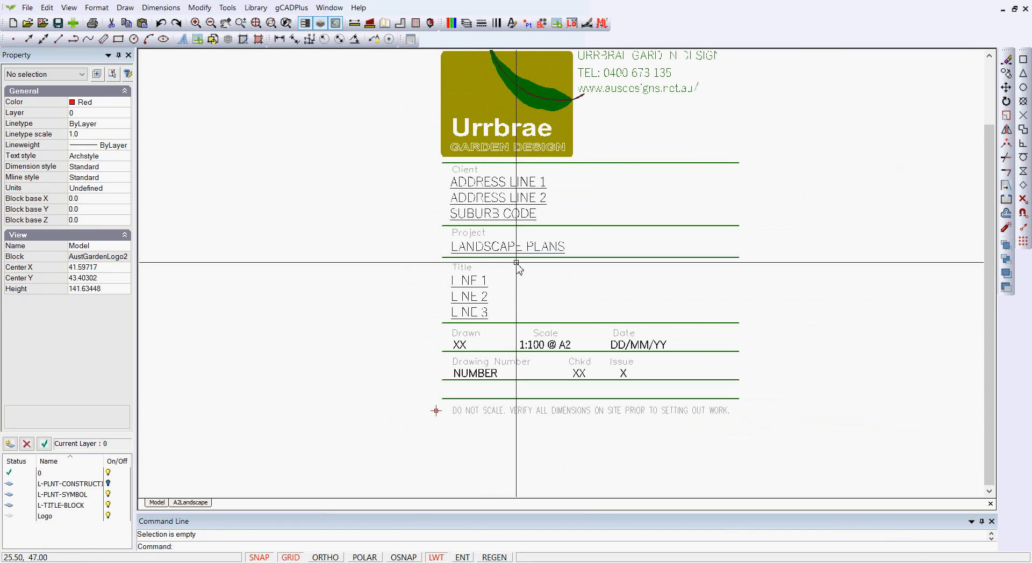
scroll(516, 263, down, 1)
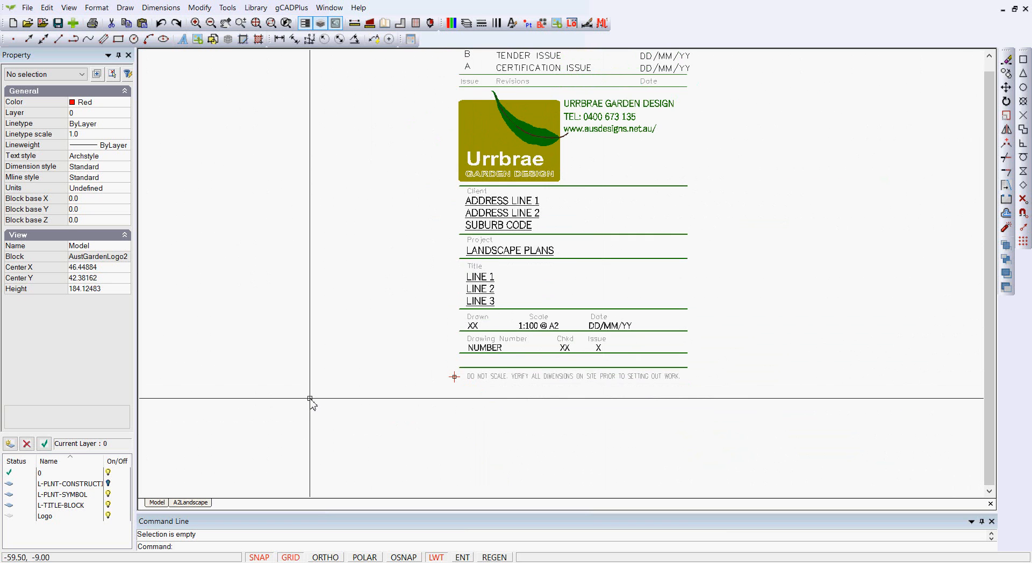
right_click(346, 338)
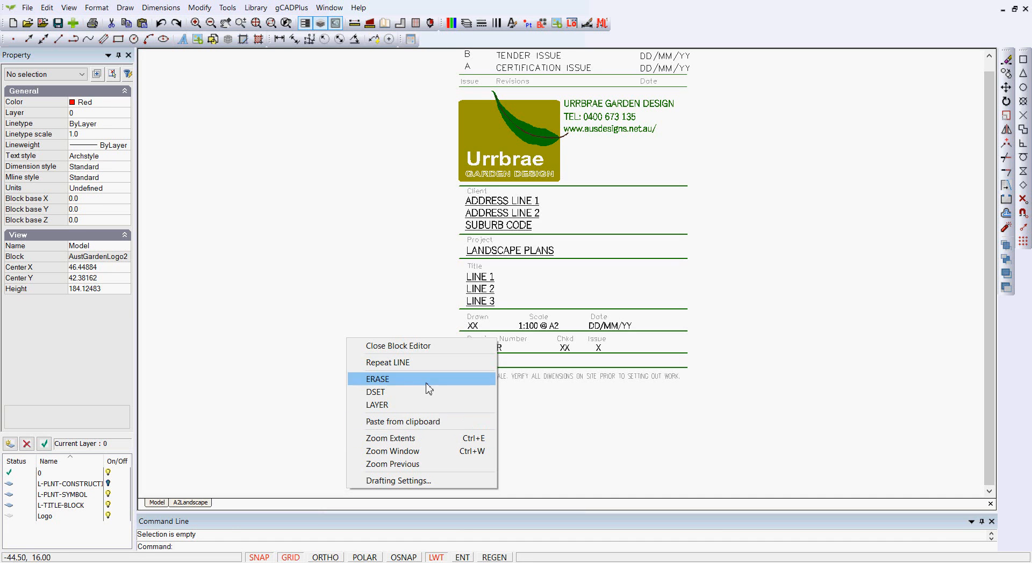
click(414, 347)
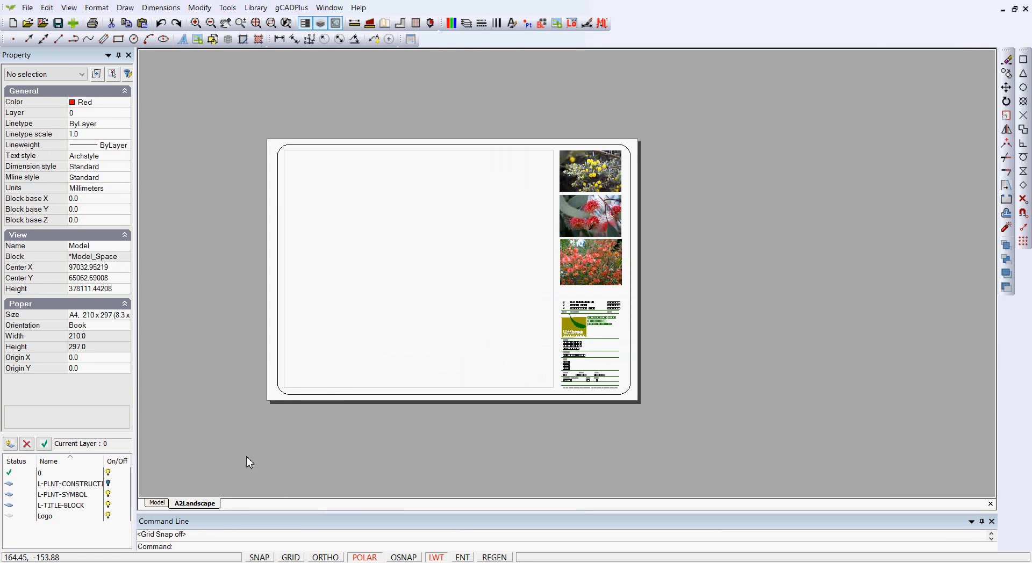
- Switch to model space and set the background color to black
click(157, 502)
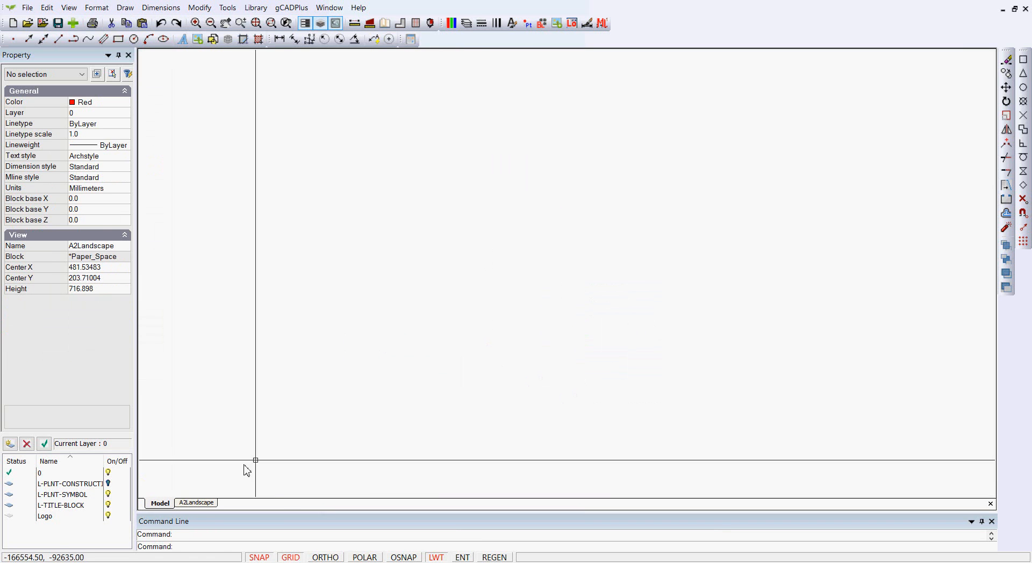
scroll(436, 345, down, 2)
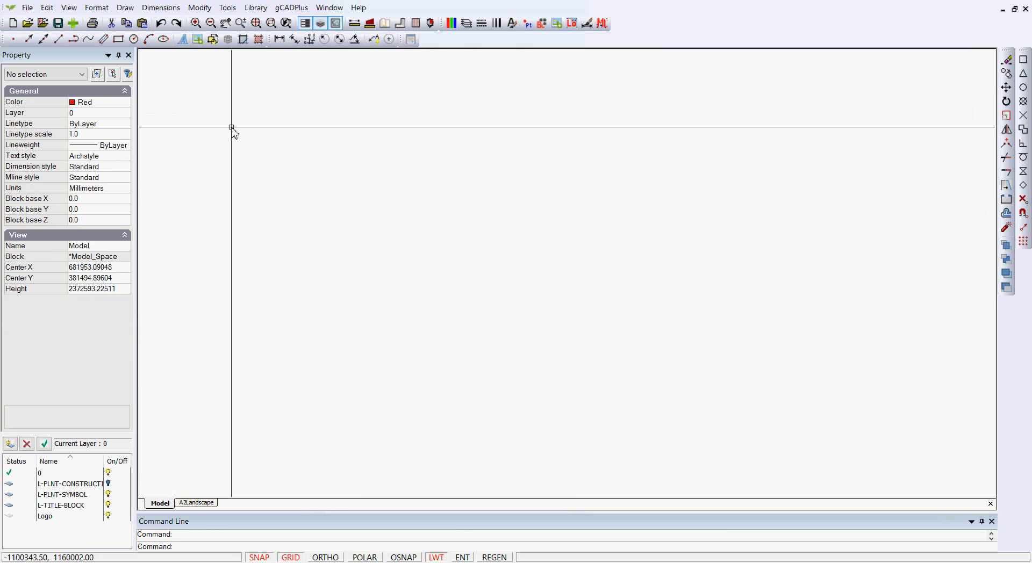
click(66, 9)
mouse_move(175, 226)
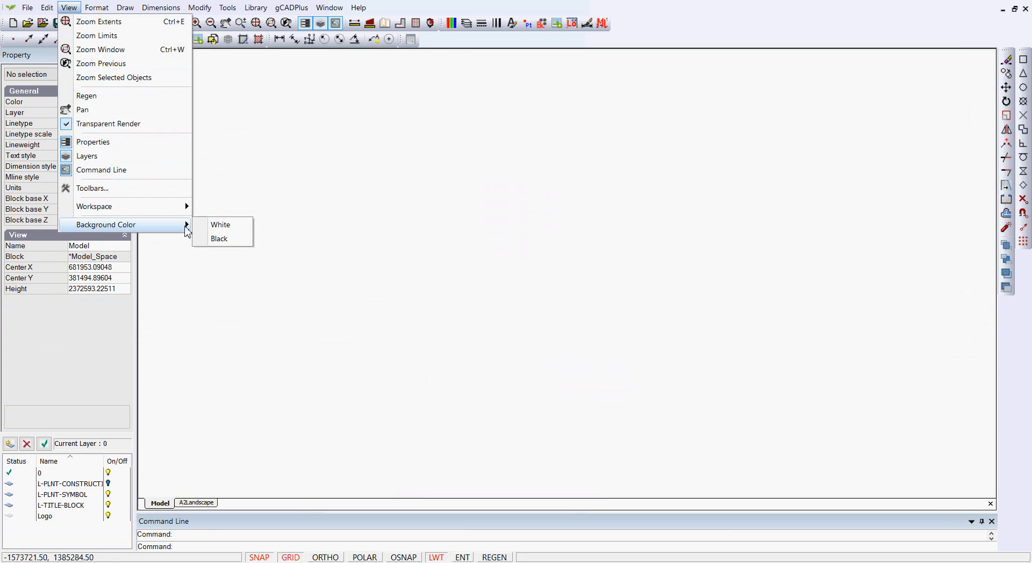
click(223, 239)
scroll(434, 243, down, 1)
- Set the grid and snap step to 1000 in both X and Y in the drafting settings
right_click(433, 244)
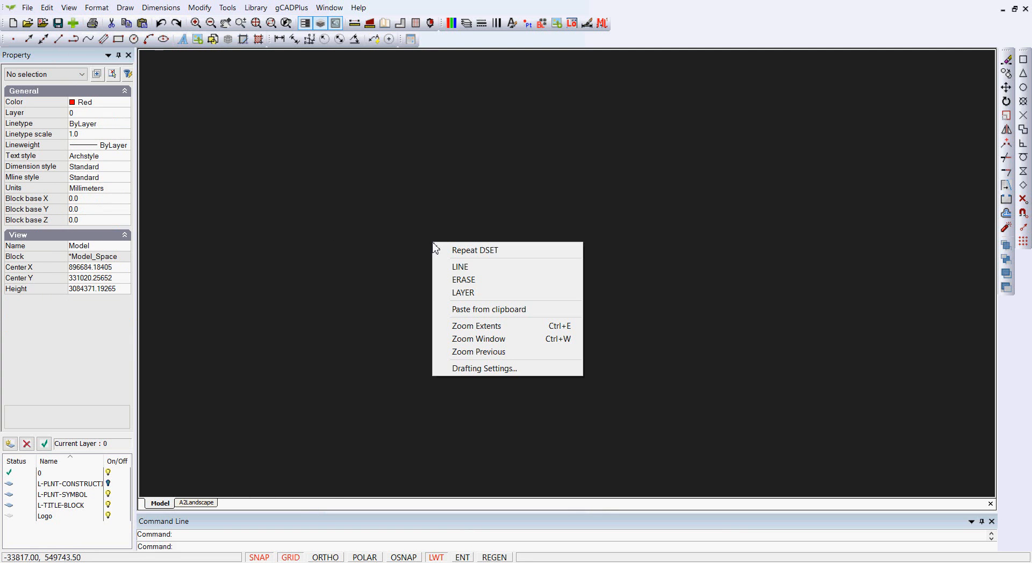
click(478, 368)
drag(656, 253, 617, 252)
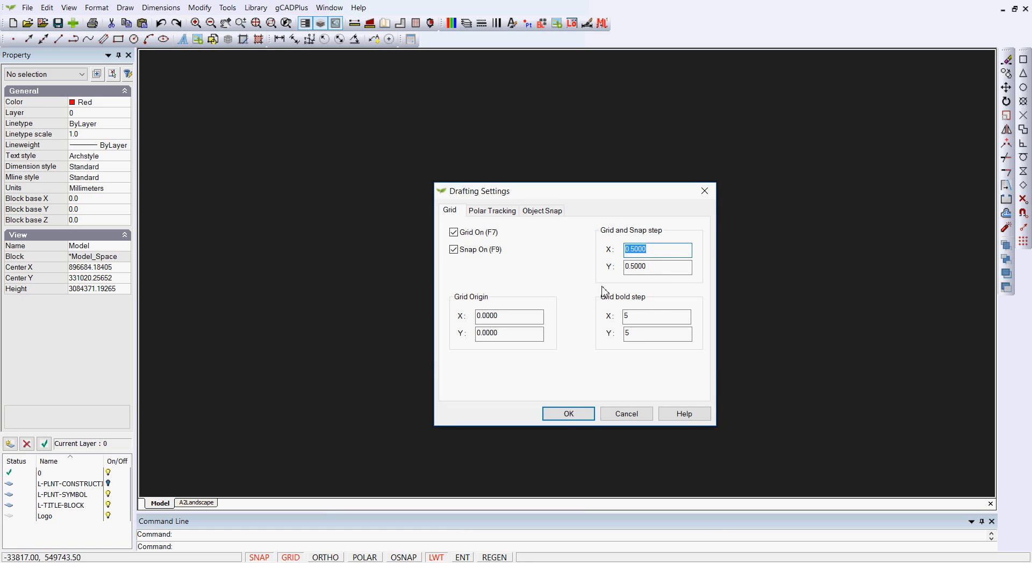
text(1000)
drag(678, 267, 613, 270)
text(1)
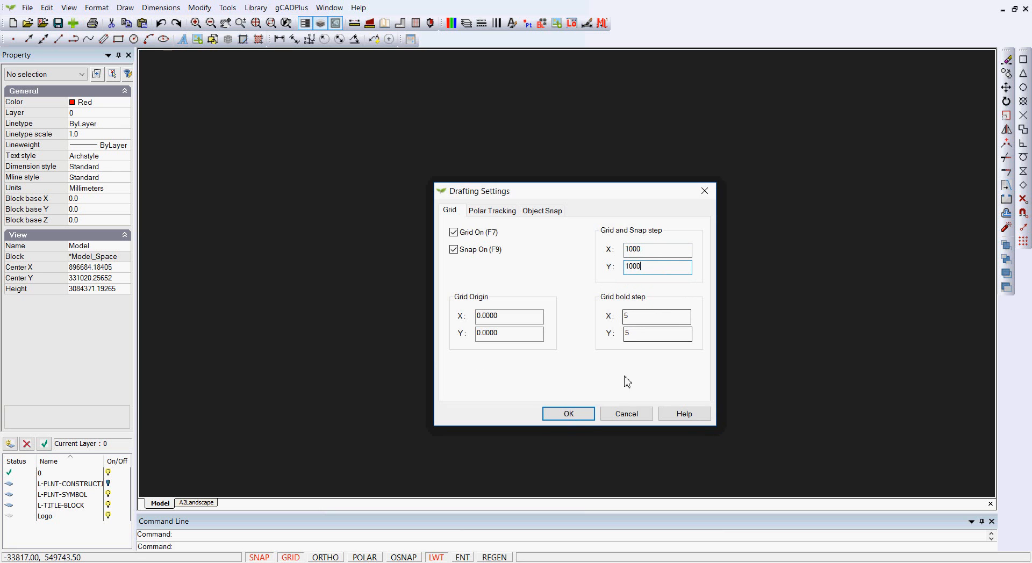
click(570, 414)
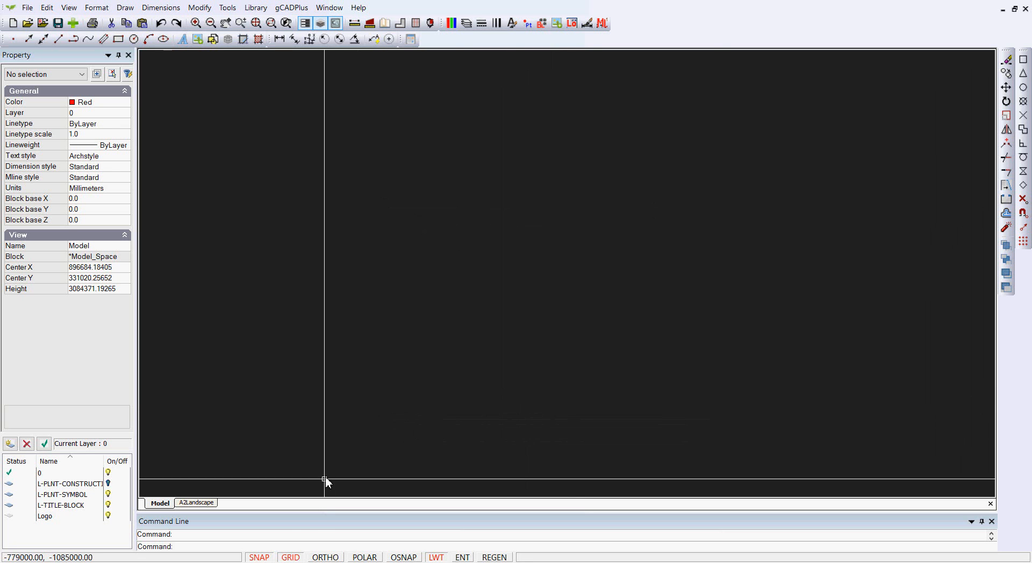
- Insert 10 horizontal and 10 vertical grid lines with 1000 spacing, 1000 extensions, text size 300 and circle labels at about 240000, -335000
scroll(475, 371, up, 5)
scroll(480, 356, up, 10)
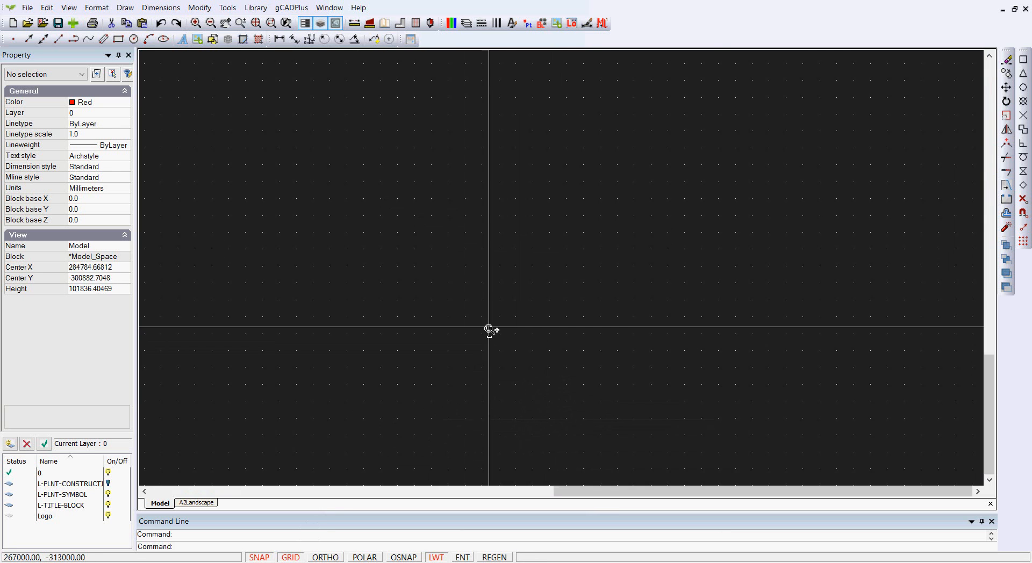
scroll(501, 325, up, 2)
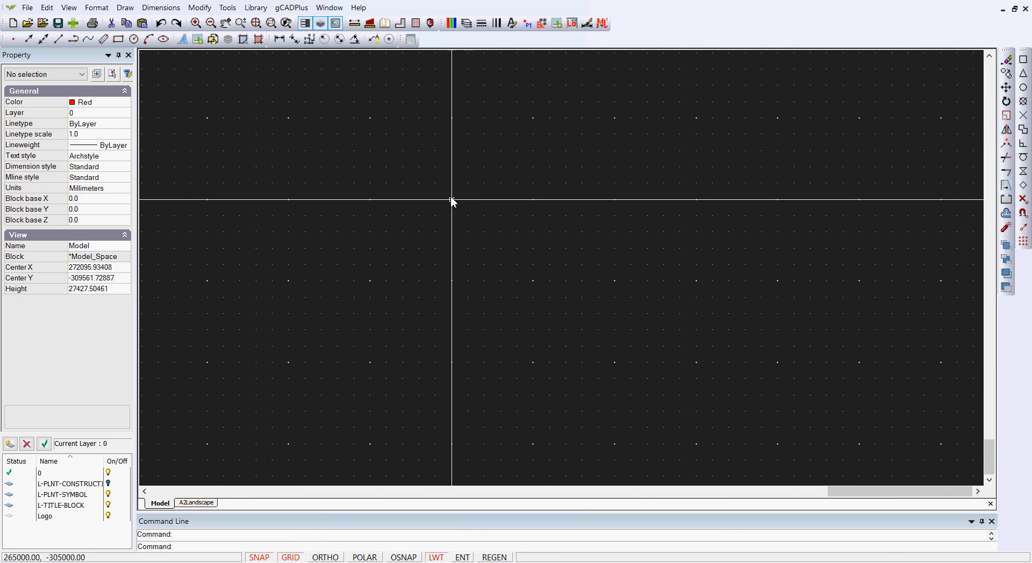
scroll(511, 323, down, 8)
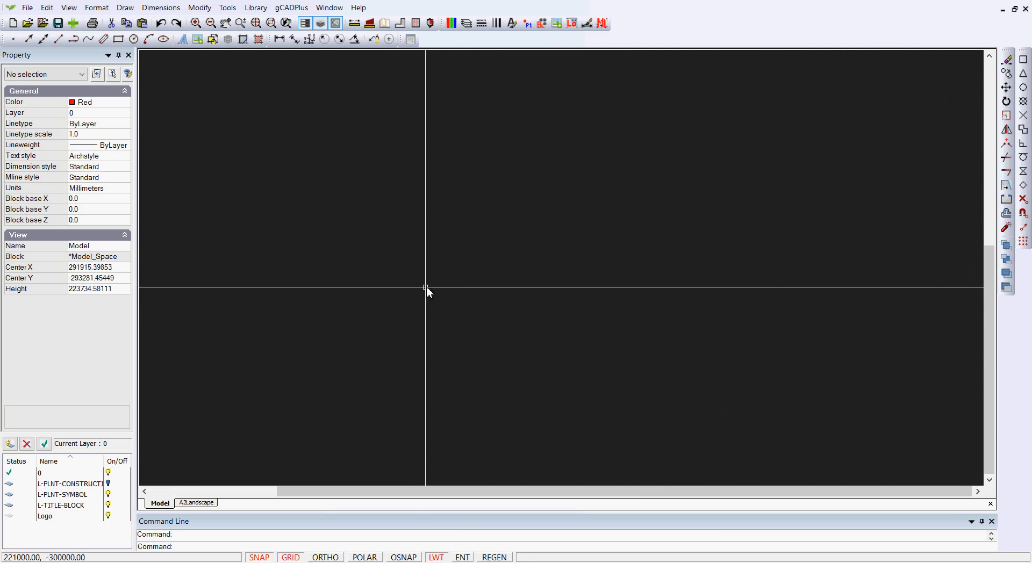
scroll(427, 283, down, 1)
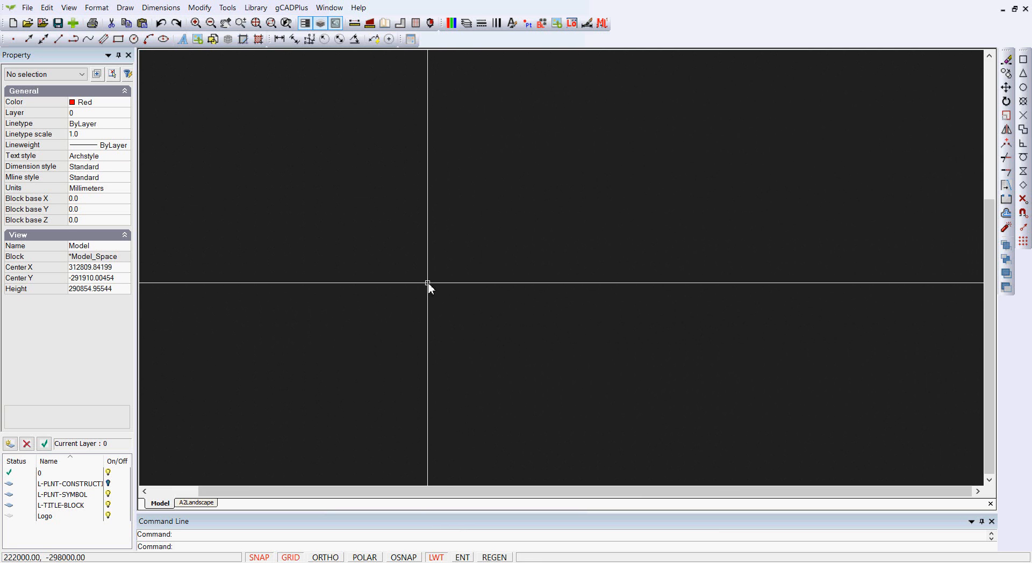
click(227, 9)
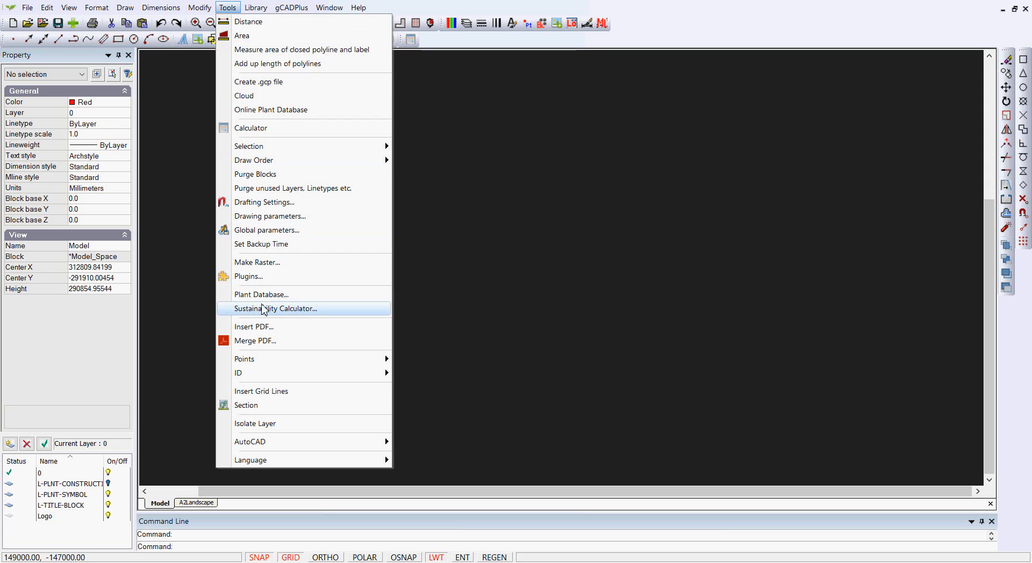
click(272, 393)
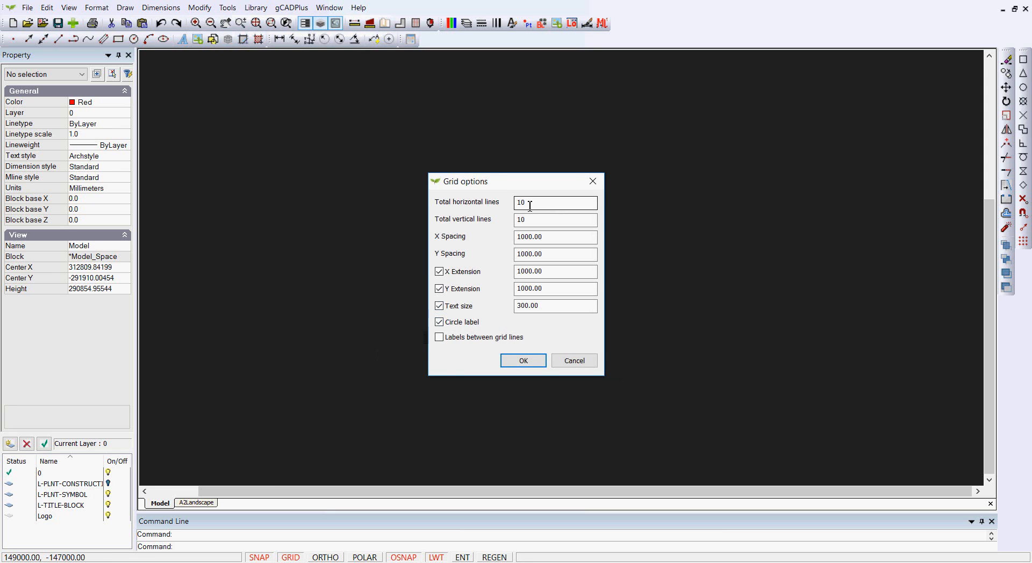
click(537, 224)
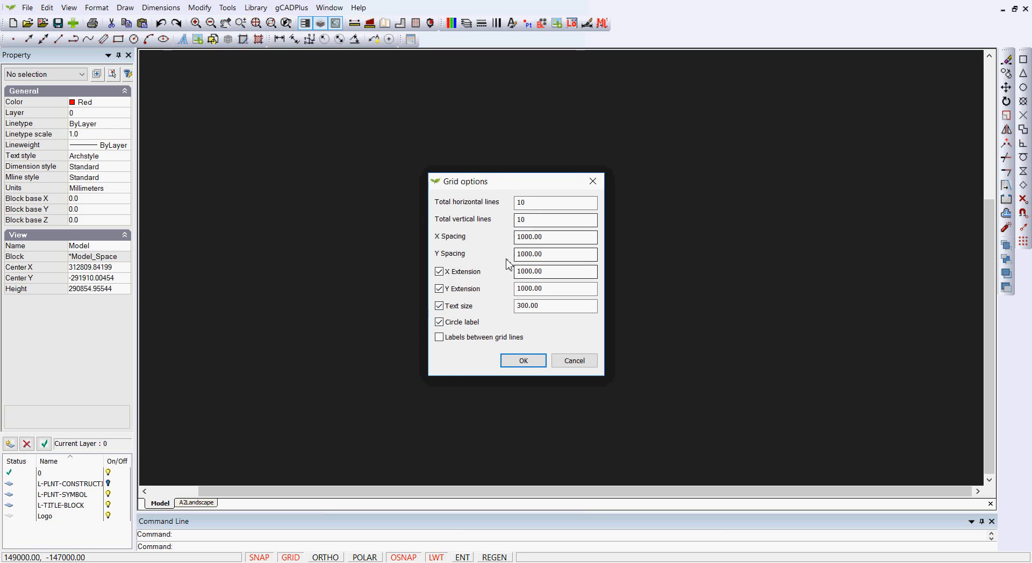
click(545, 243)
click(555, 271)
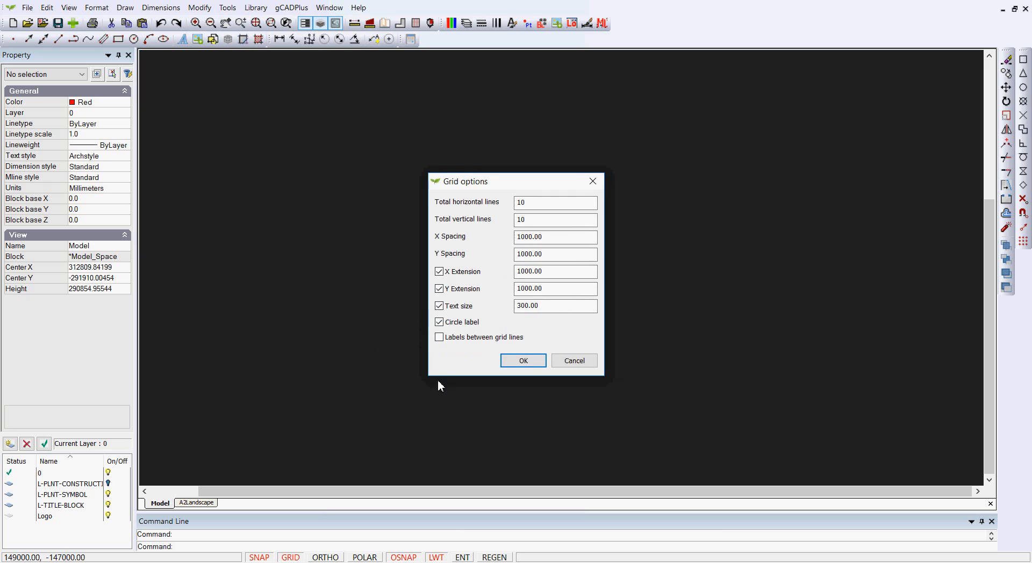
click(524, 362)
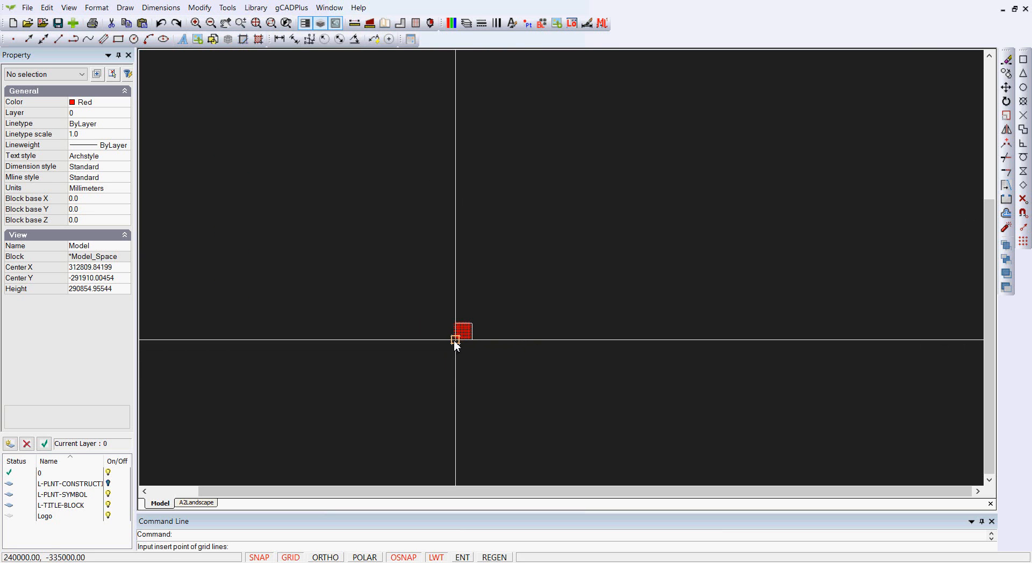
click(453, 339)
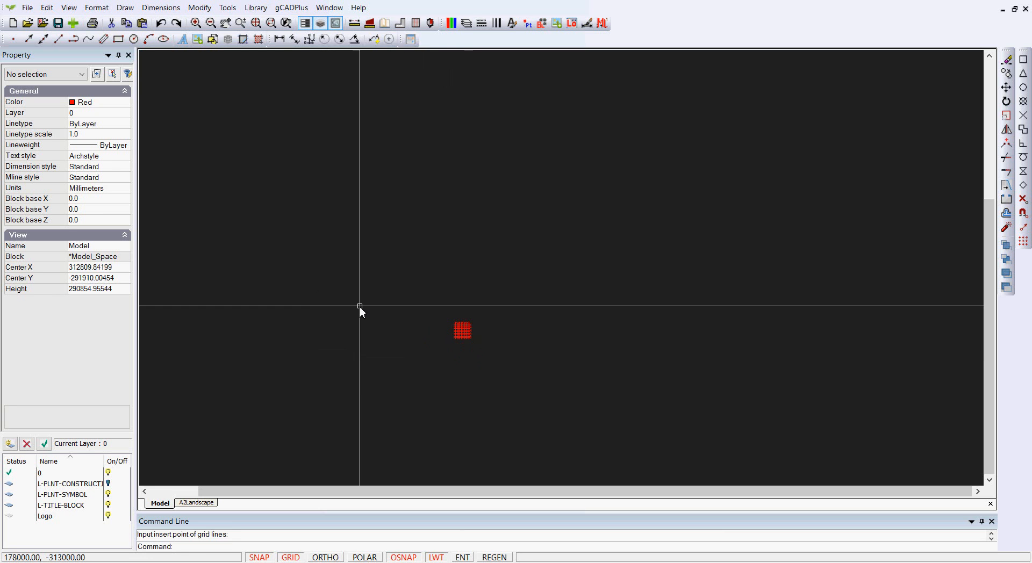
- Measure the distance along grid line 1 from line A to line J and on to the line's end
scroll(461, 329, up, 6)
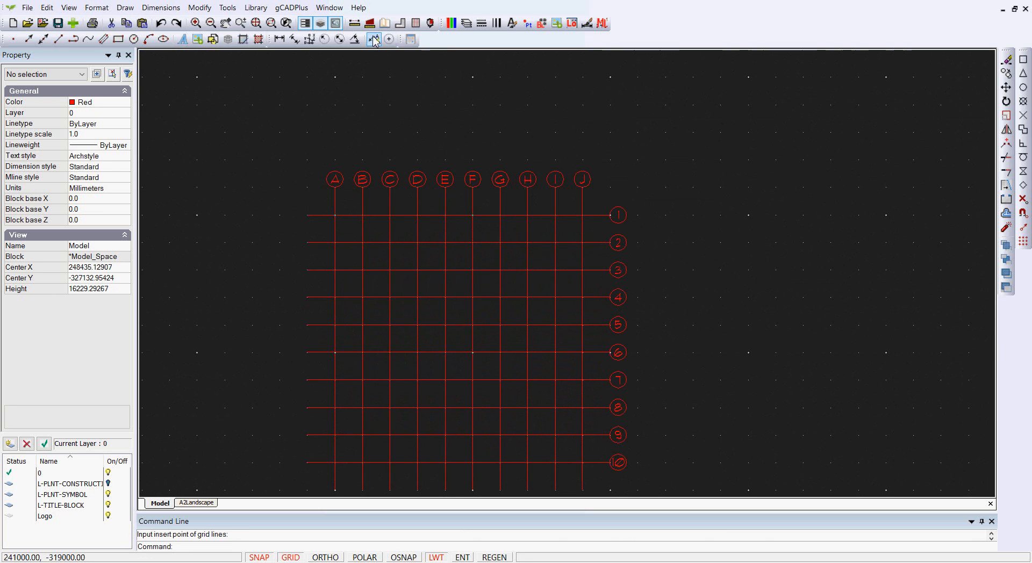
click(352, 26)
click(335, 215)
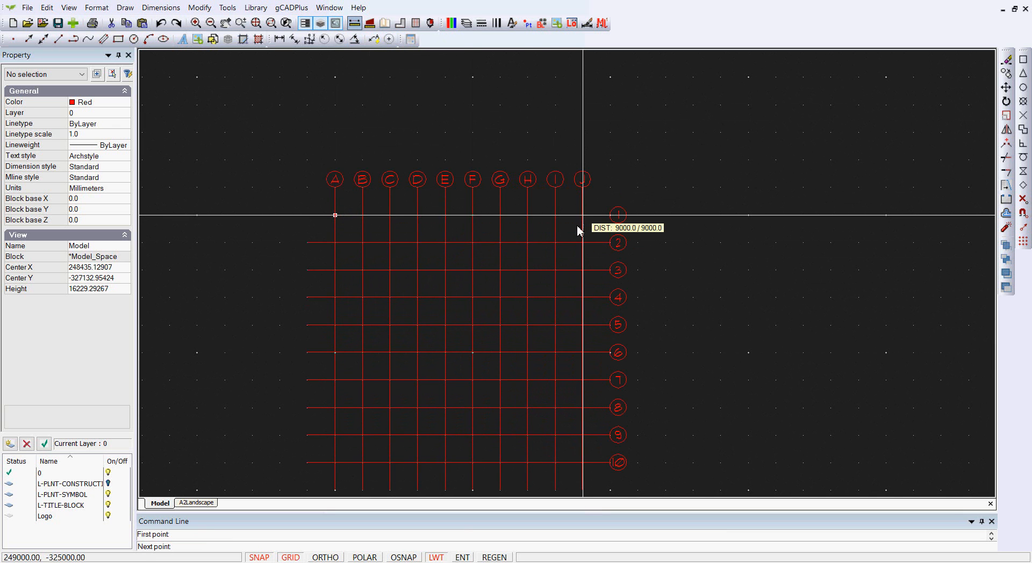
scroll(576, 229, up, 3)
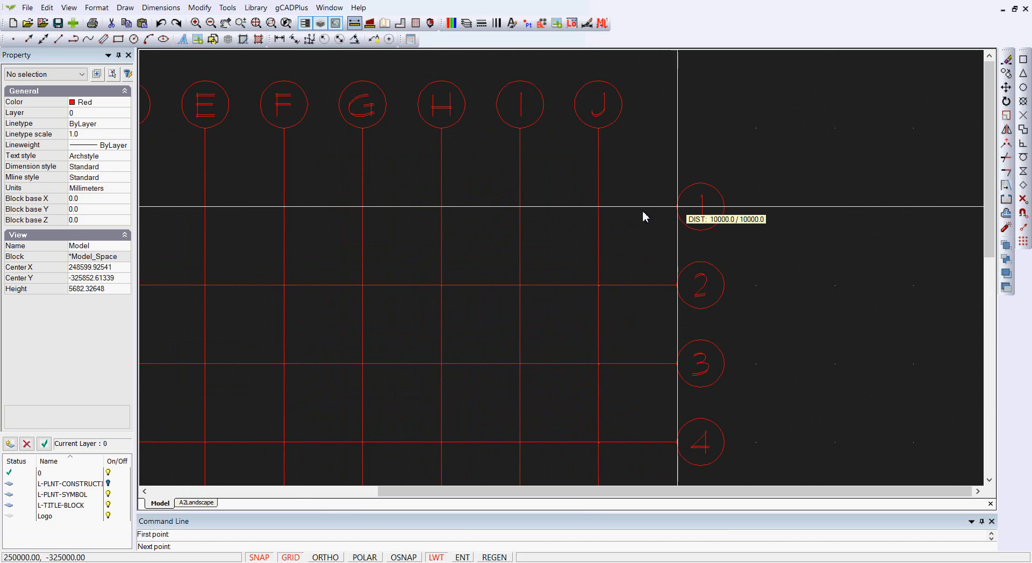
key(Escape)
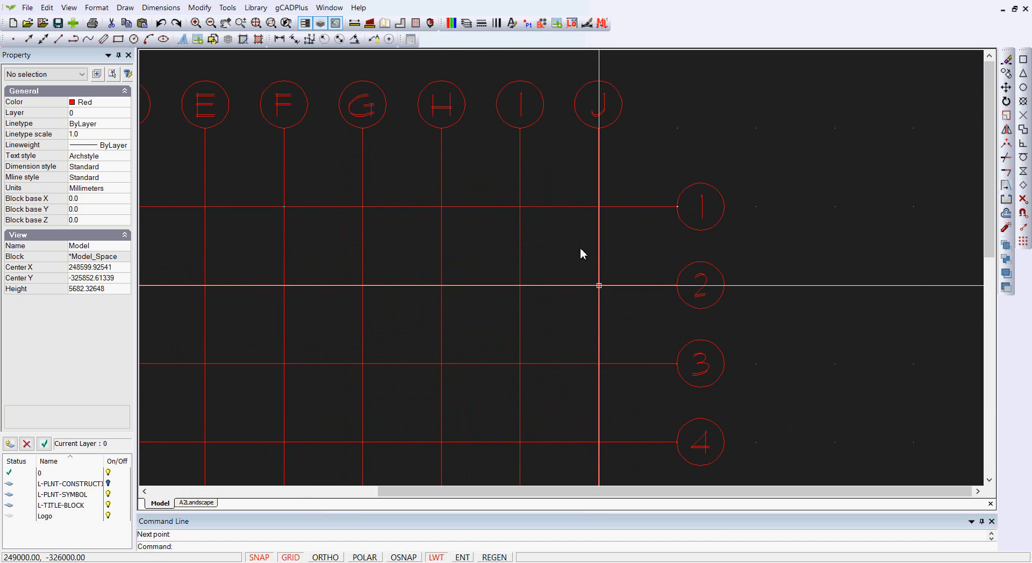
- Set the model space background color to white
scroll(581, 250, down, 3)
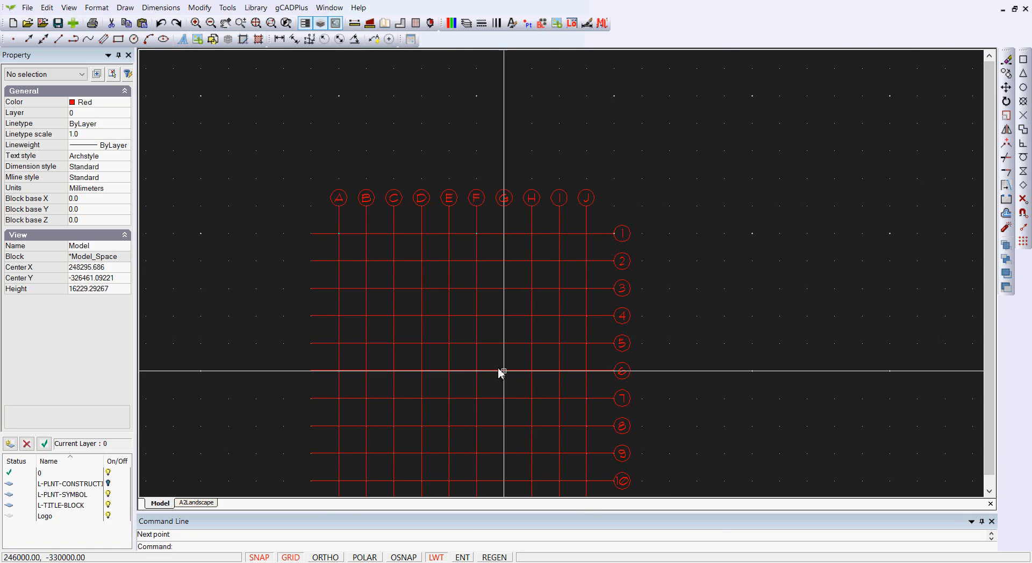
scroll(453, 326, down, 2)
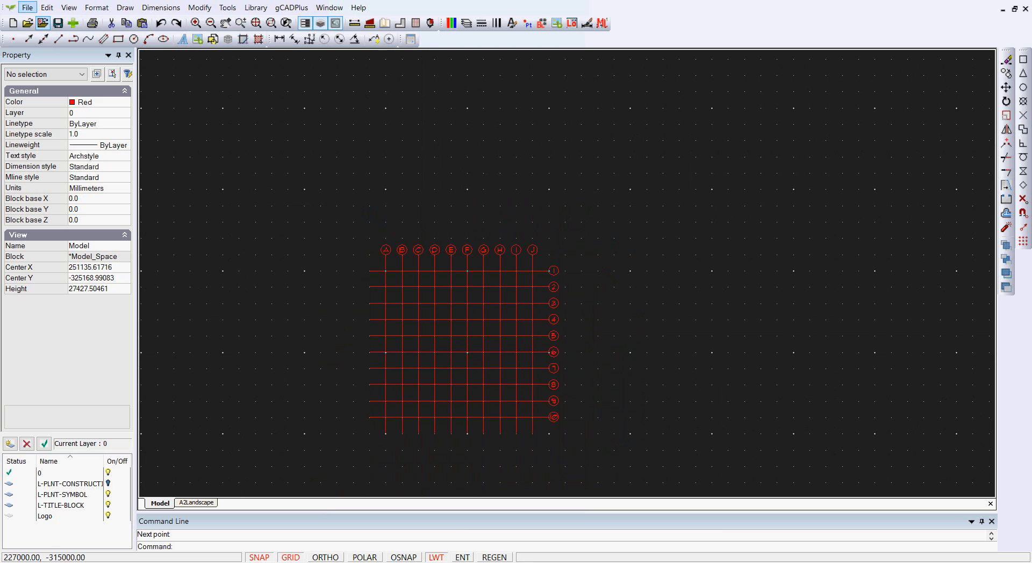
click(69, 7)
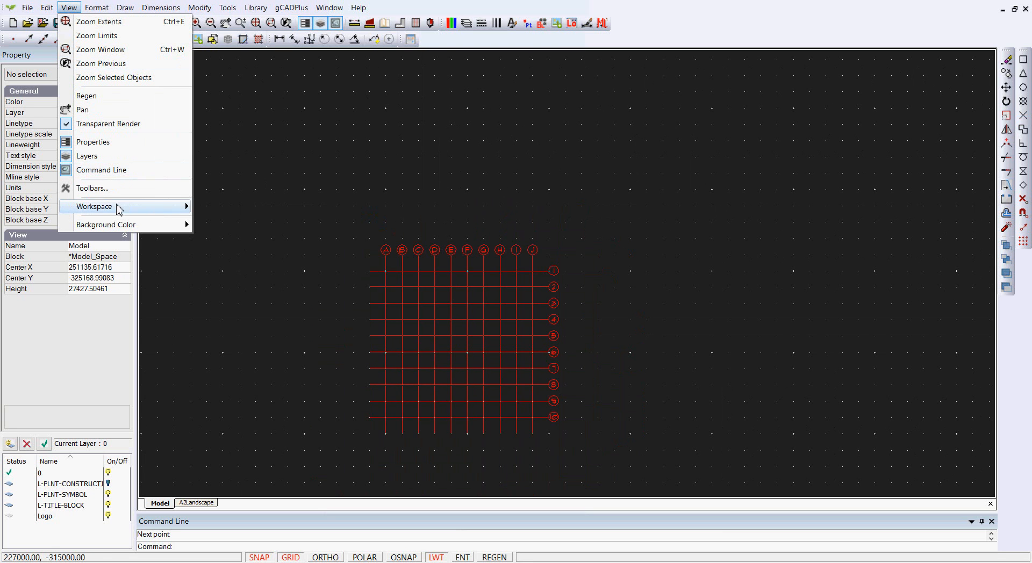
mouse_move(148, 223)
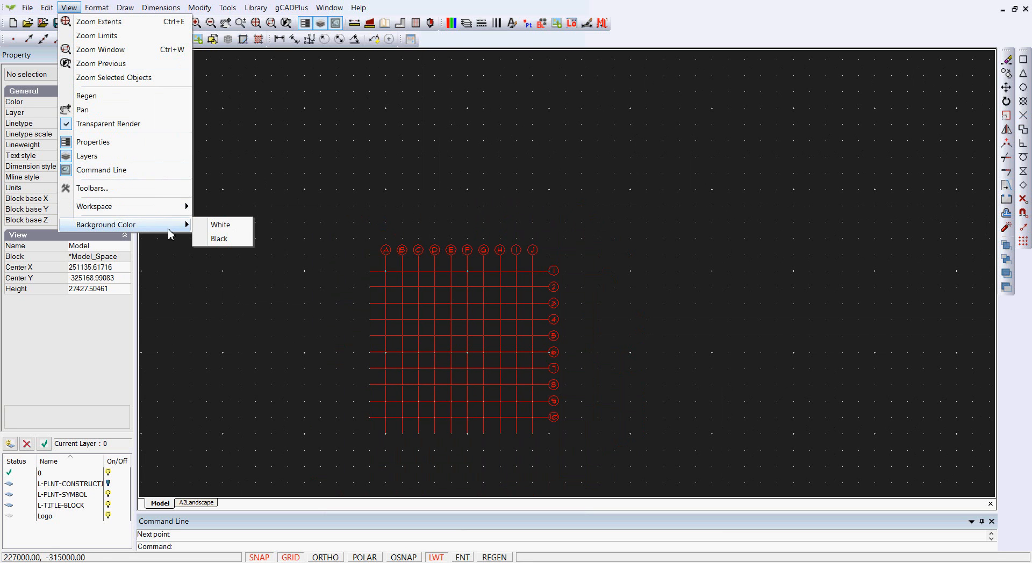
click(220, 225)
- Turn on polar tracking and enable a polar distance step of 400
scroll(463, 341, up, 2)
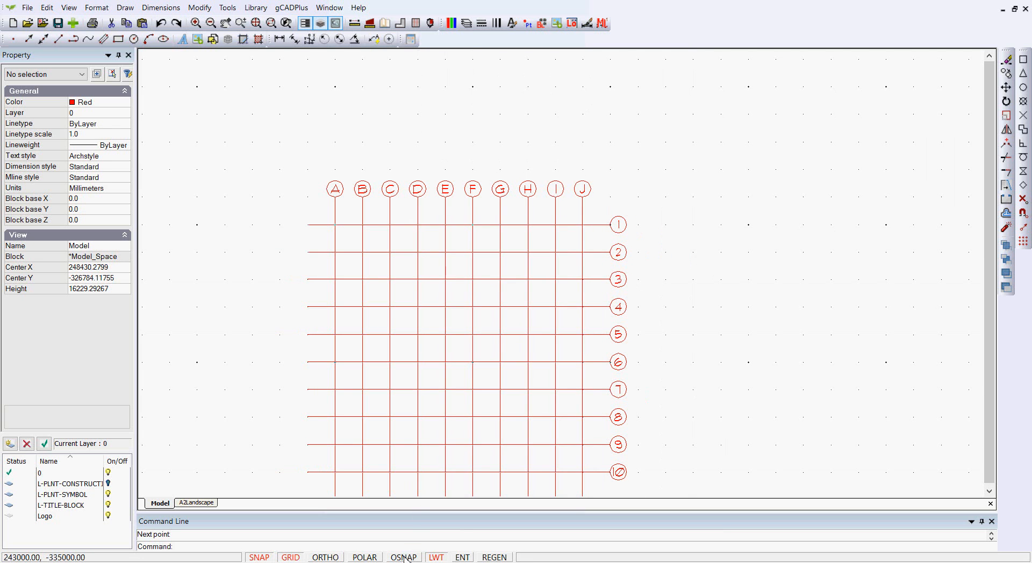
click(364, 557)
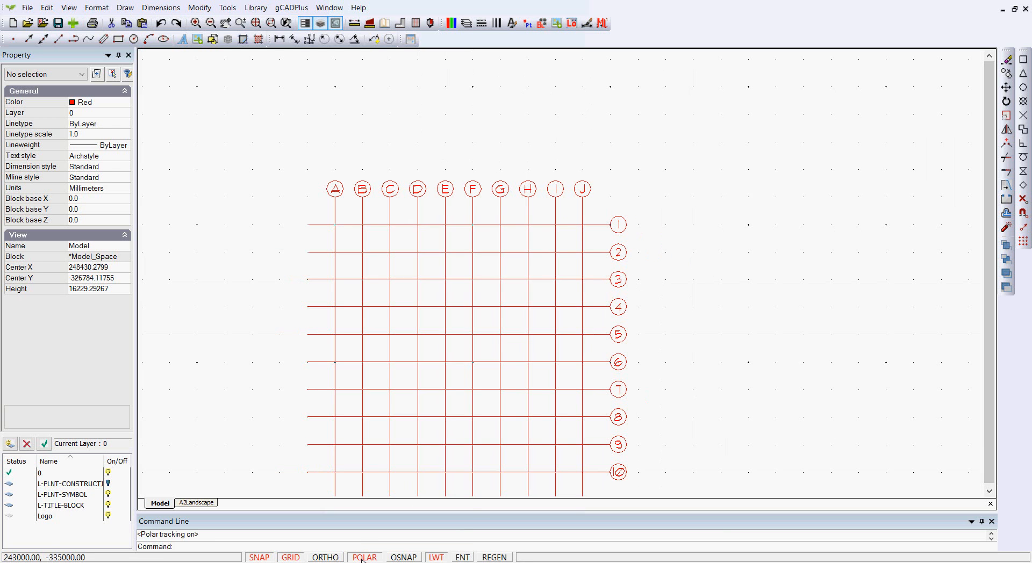
right_click(694, 197)
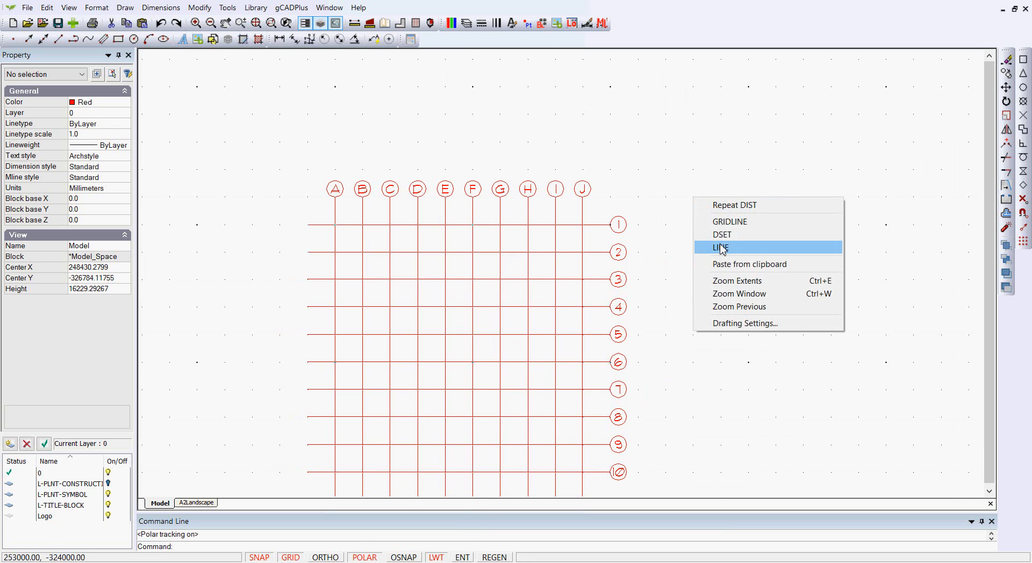
click(751, 324)
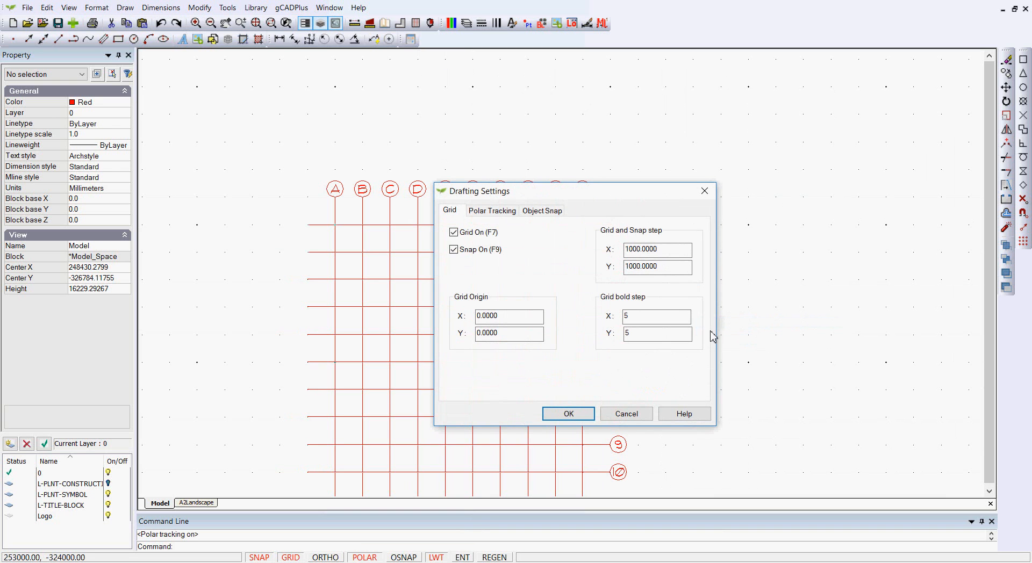
click(502, 211)
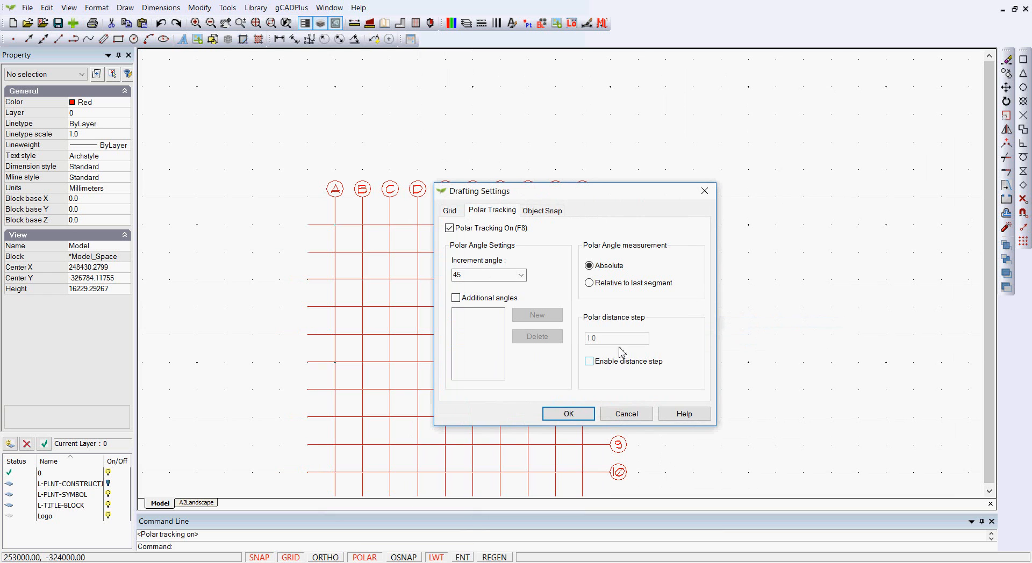
click(590, 361)
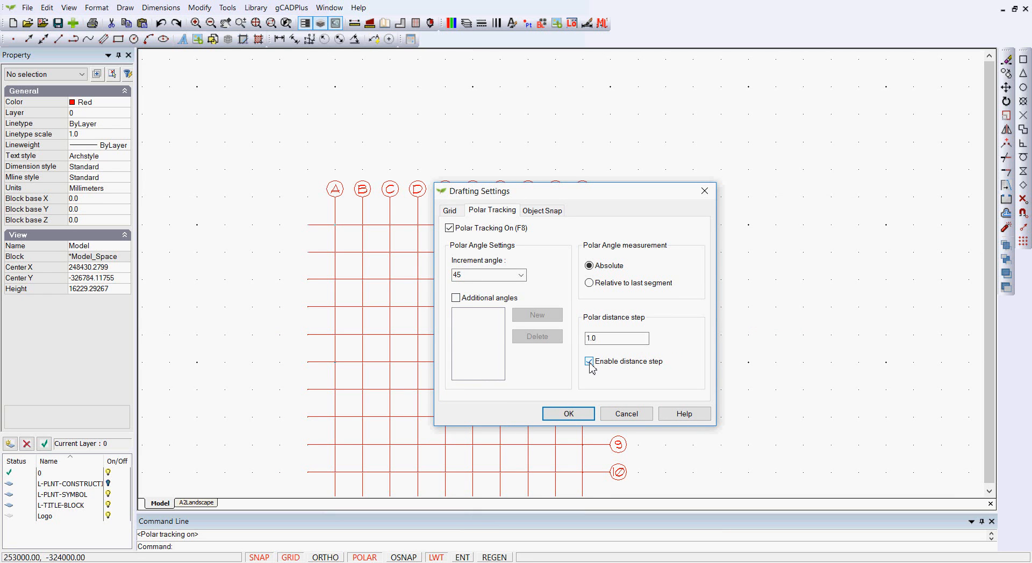
click(606, 339)
text(400)
click(573, 415)
- Turn off the grid display and grid snap
scroll(711, 230, up, 4)
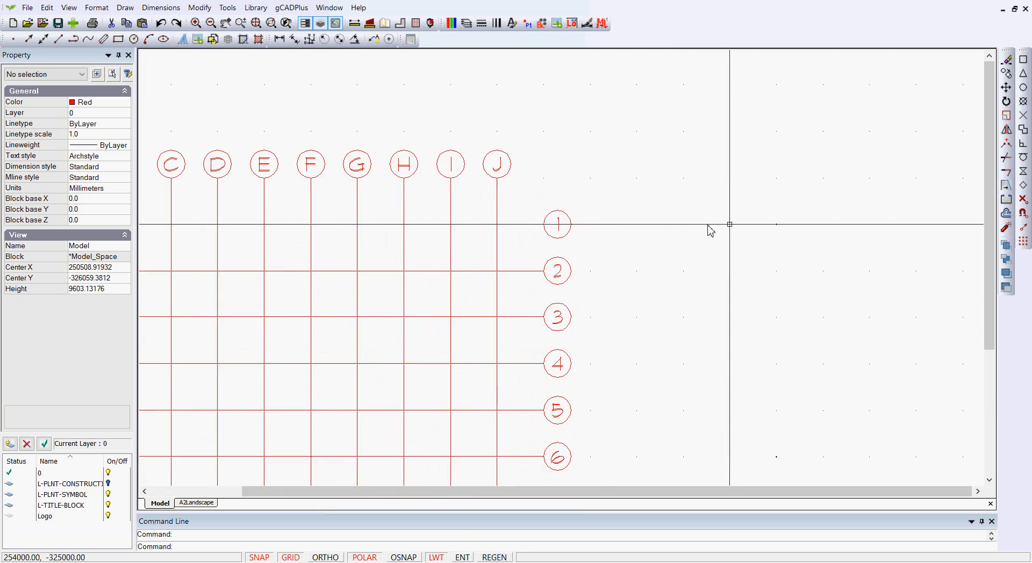
click(290, 557)
click(268, 558)
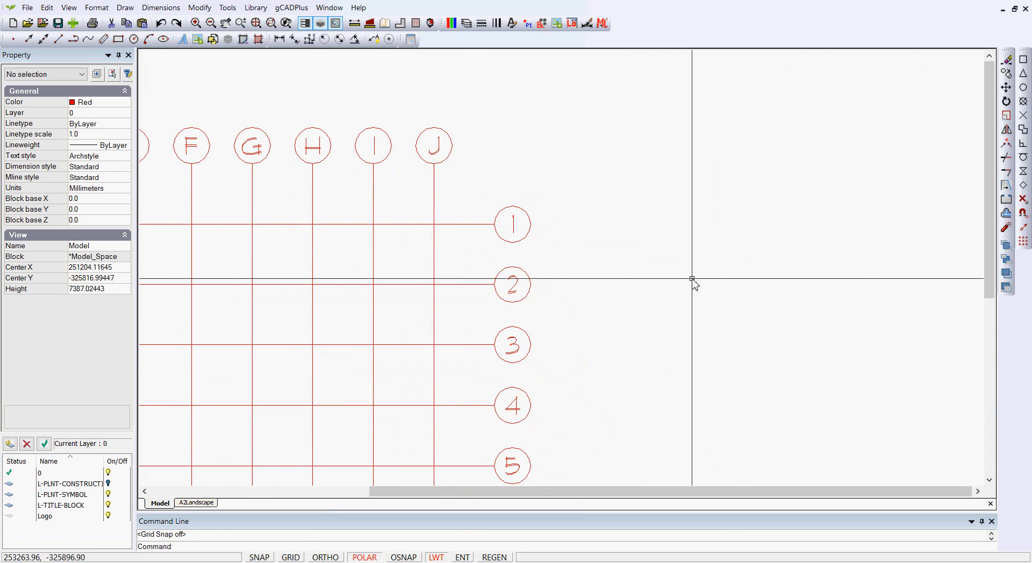
- Draw a closed L-shaped outline of lines beside the grid, with a 1200 top edge and a notch at its lower-left corner
click(126, 7)
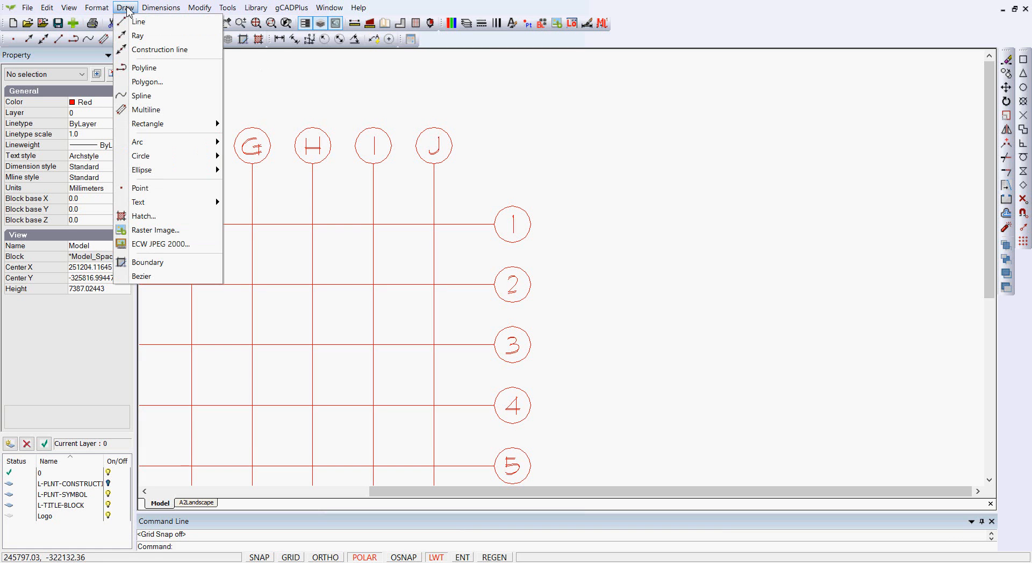
click(149, 21)
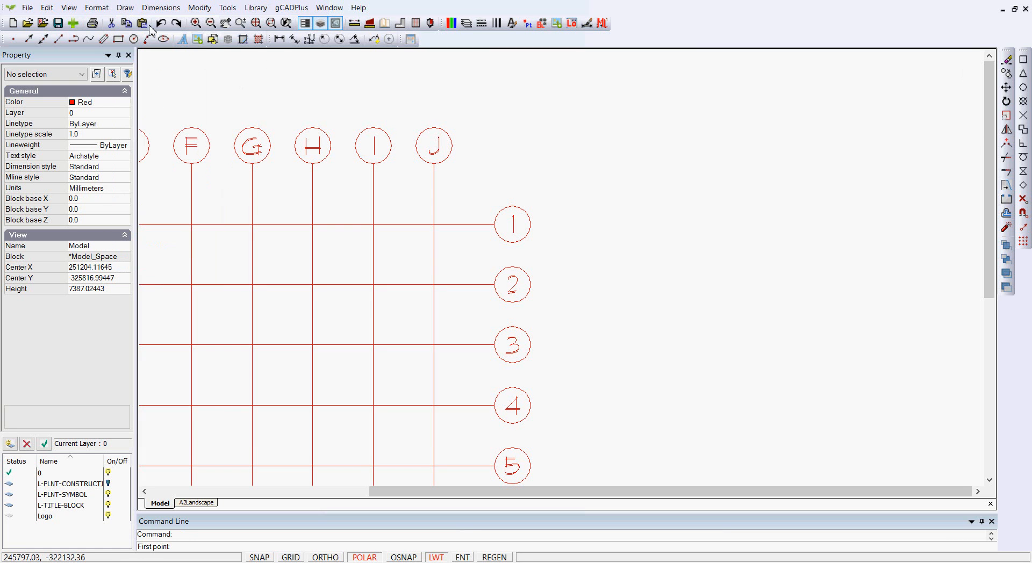
click(660, 247)
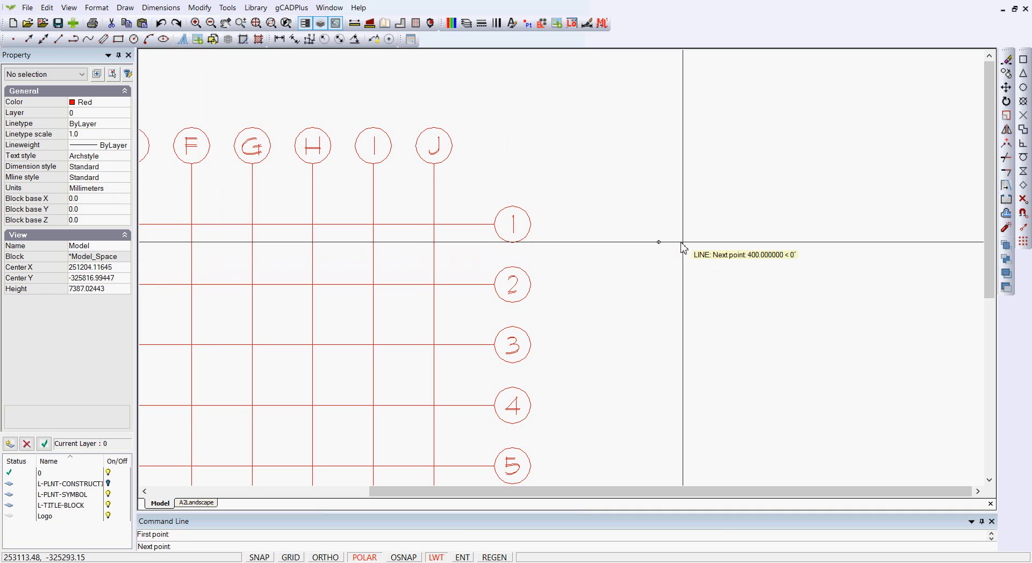
click(727, 246)
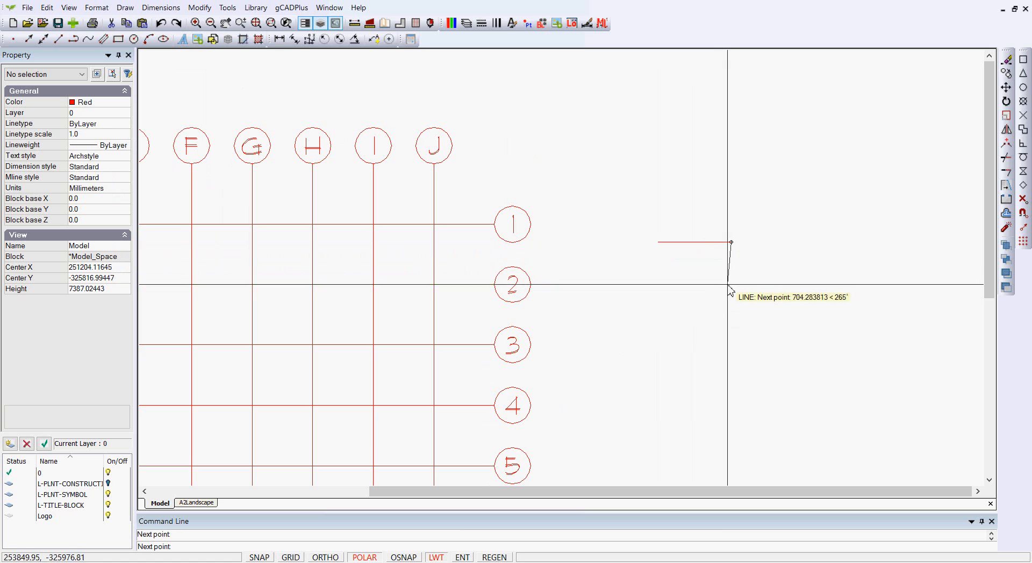
click(731, 314)
click(684, 315)
click(683, 291)
click(659, 291)
click(658, 243)
right_click(659, 243)
click(685, 253)
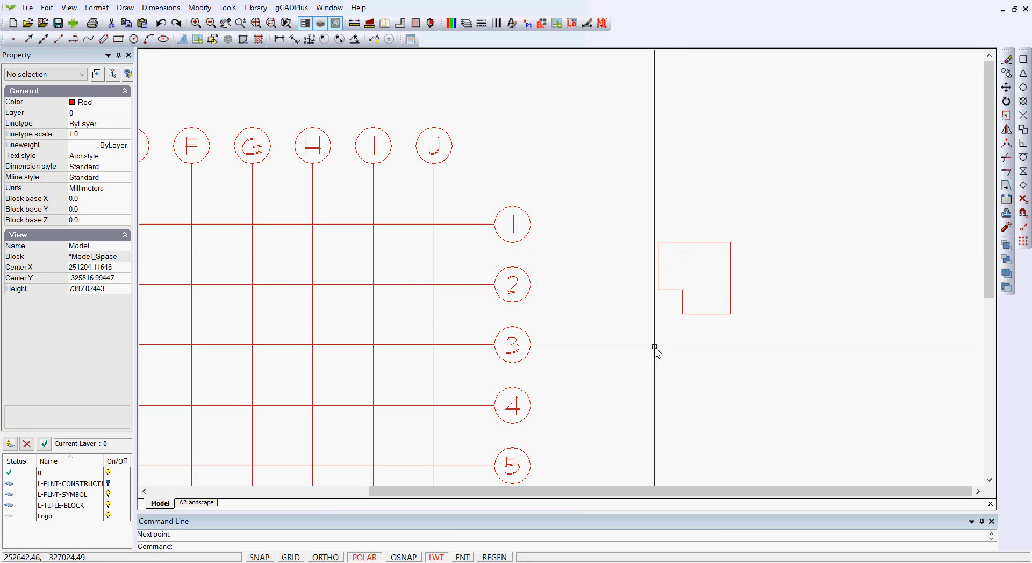